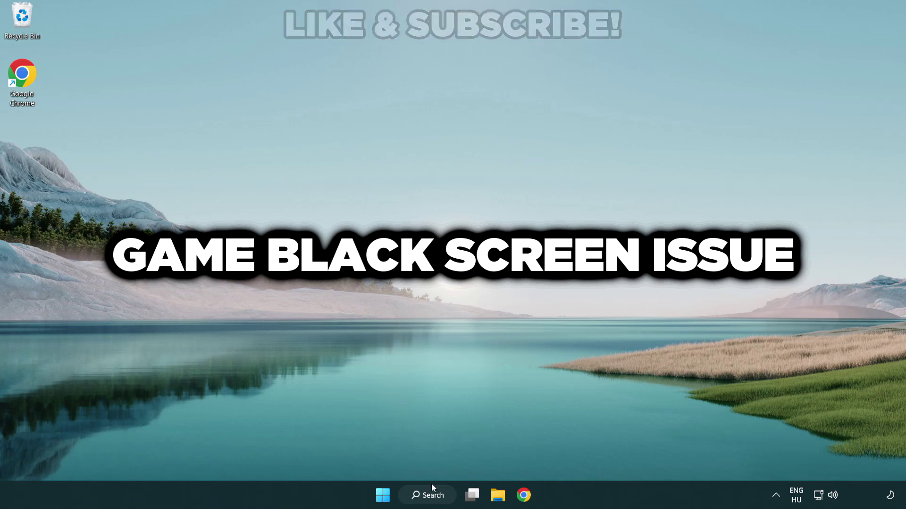
Step: Search Windows for 'device manager' and launch Device Manager from the best match
{"action": "left_click", "coordinate": [433, 499]}
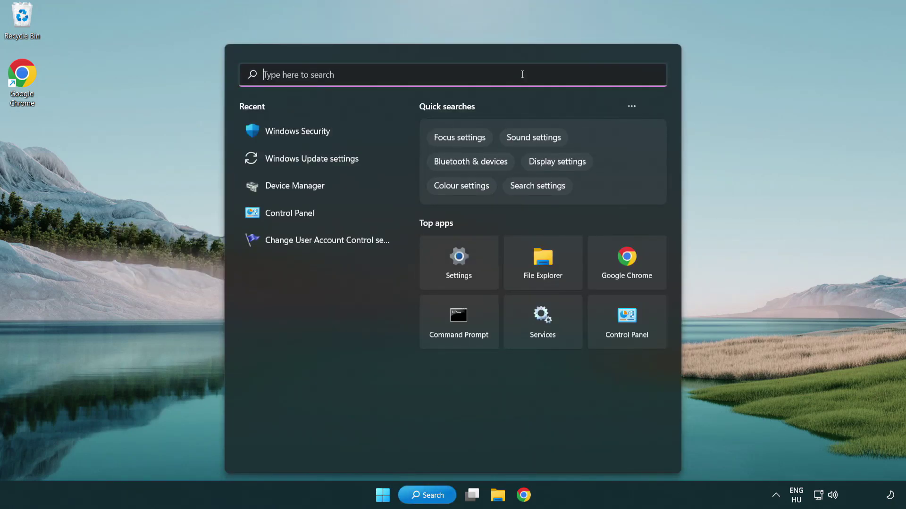
{"action": "type", "text": "device m"}
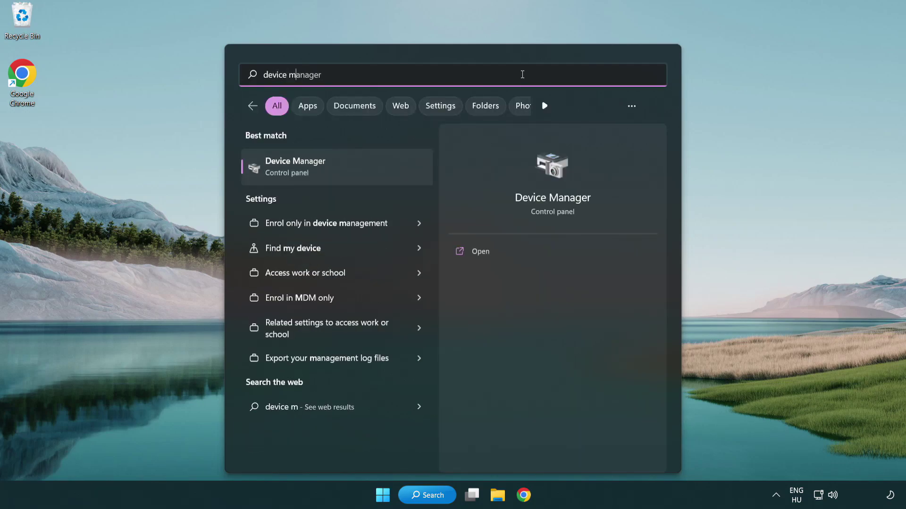
{"action": "type", "text": "anager"}
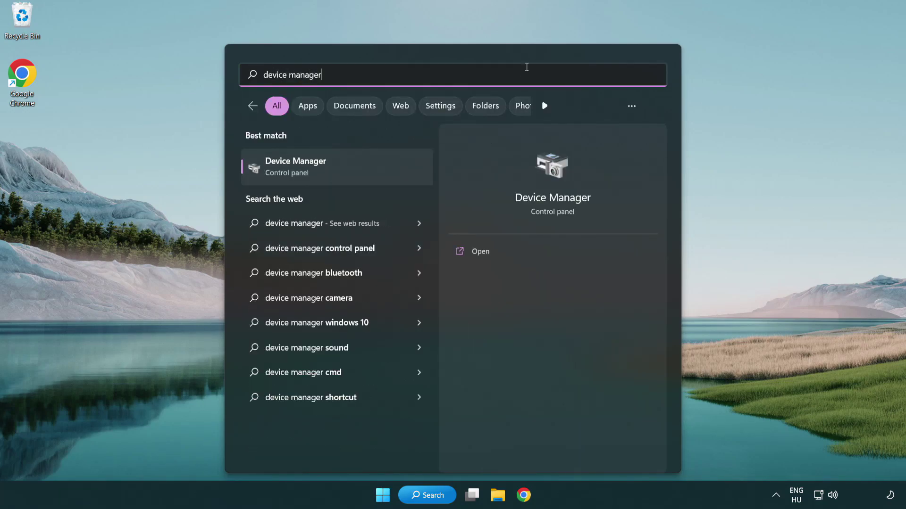
{"action": "left_click", "coordinate": [361, 169]}
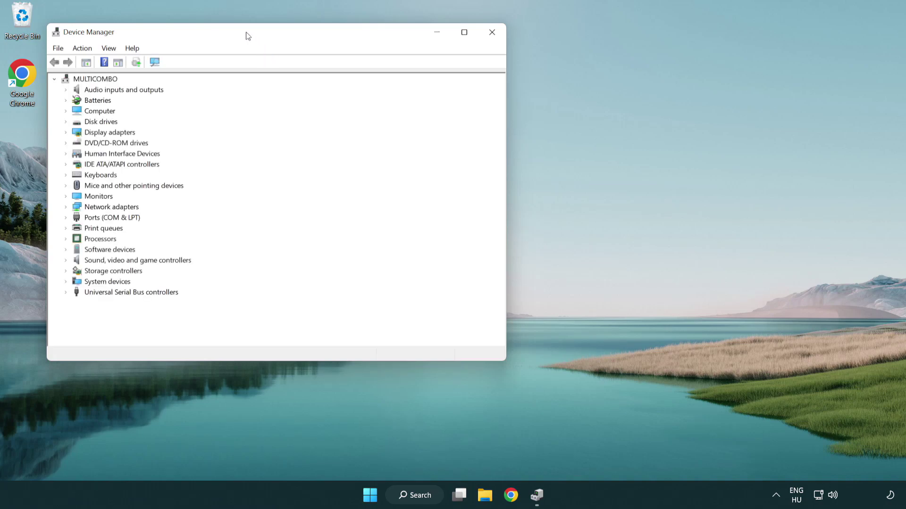
Step: Expand Display adapters and open the context menu for the VMware SVGA 3D adapter
{"action": "left_click_drag", "start_coordinate": [246, 34], "coordinate": [399, 91]}
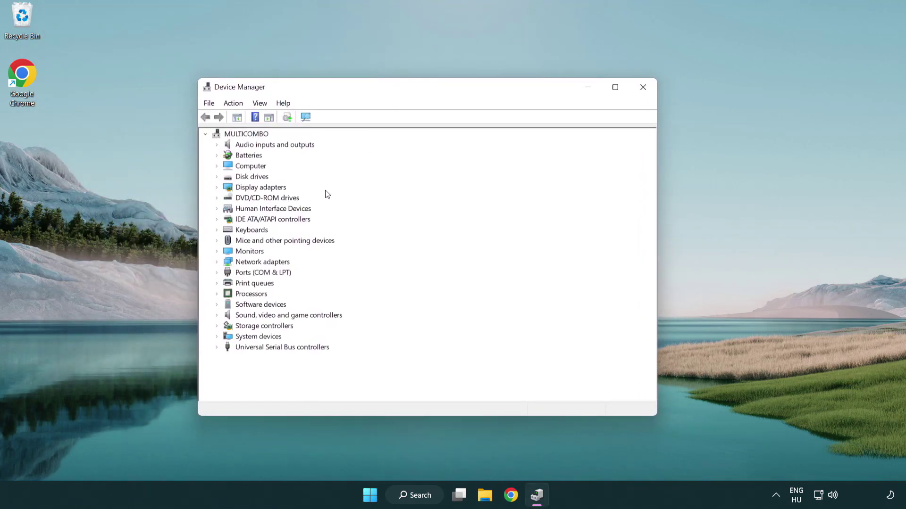
{"action": "left_click", "coordinate": [248, 190]}
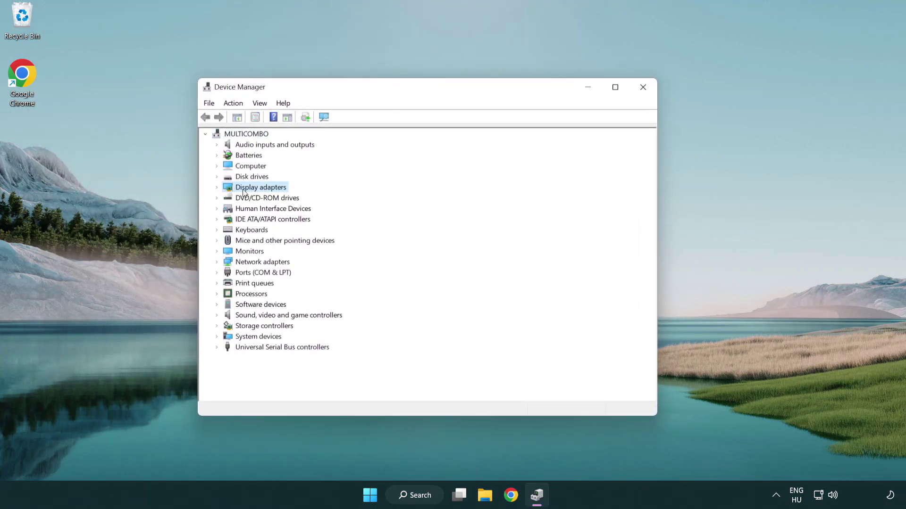
{"action": "left_click", "coordinate": [218, 190]}
{"action": "left_click", "coordinate": [256, 200]}
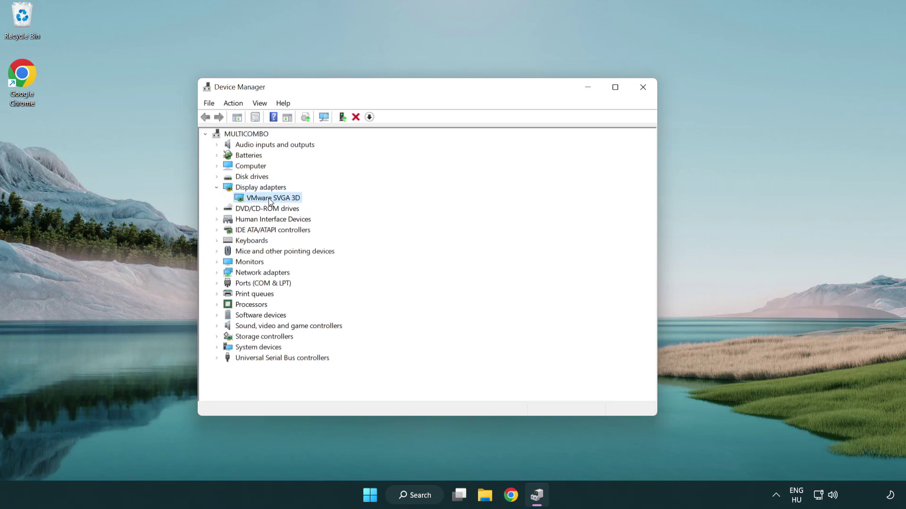
{"action": "right_click", "coordinate": [270, 201]}
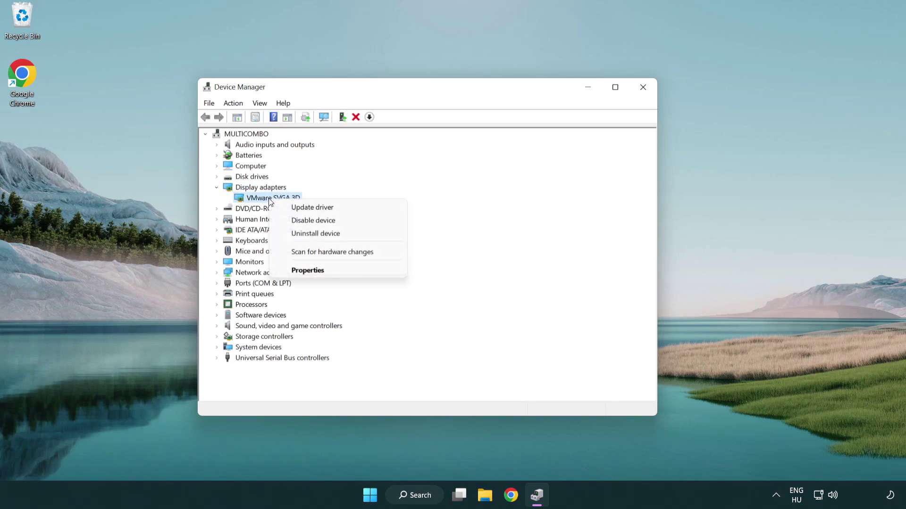
Step: Search automatically for a VMware SVGA 3D driver and dismiss the already-installed result
{"action": "left_click", "coordinate": [357, 208]}
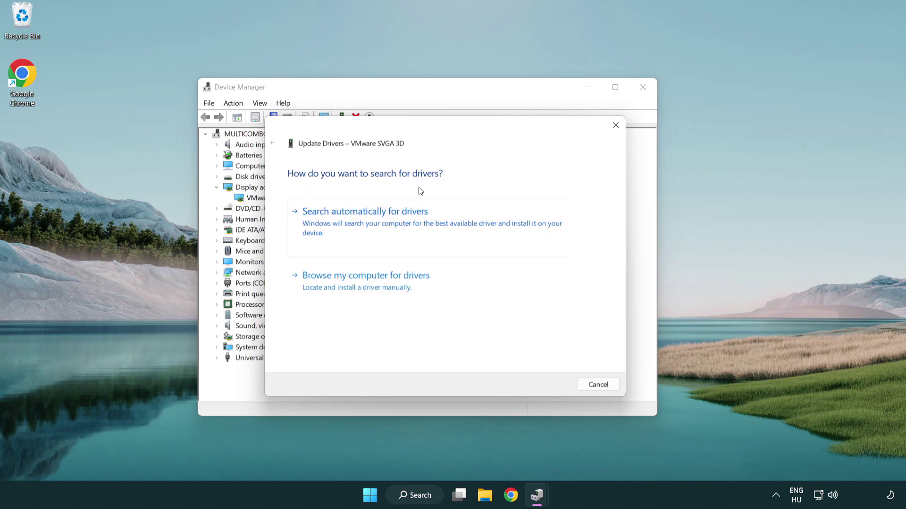
{"action": "left_click", "coordinate": [399, 220]}
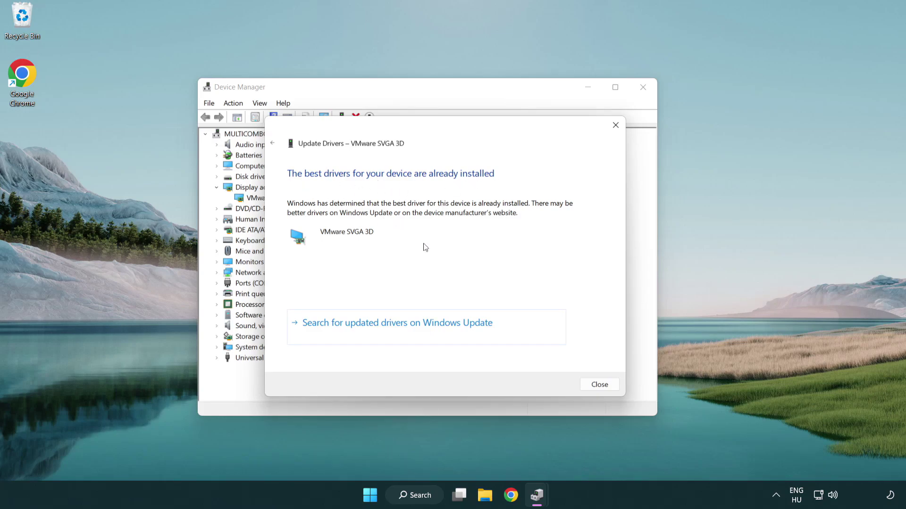
{"action": "left_click", "coordinate": [599, 386]}
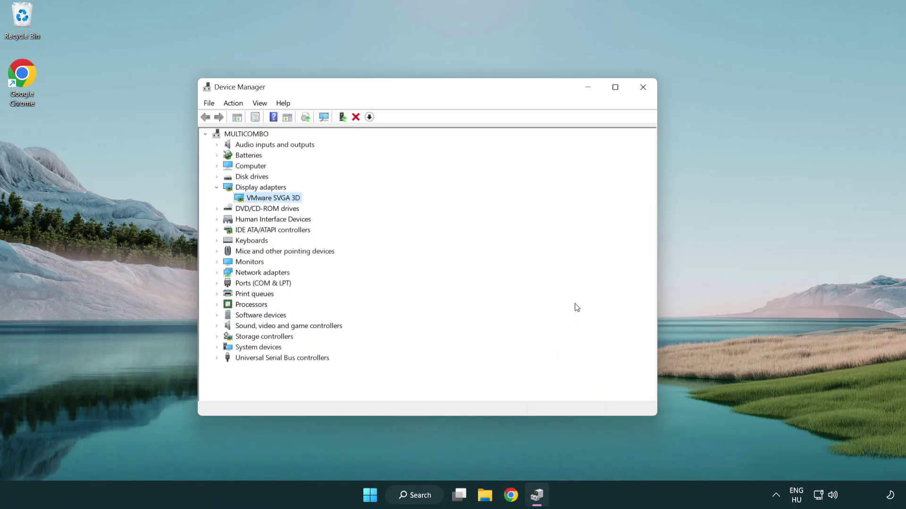
Step: Close Device Manager and search Windows for 'update'
{"action": "left_click", "coordinate": [645, 90]}
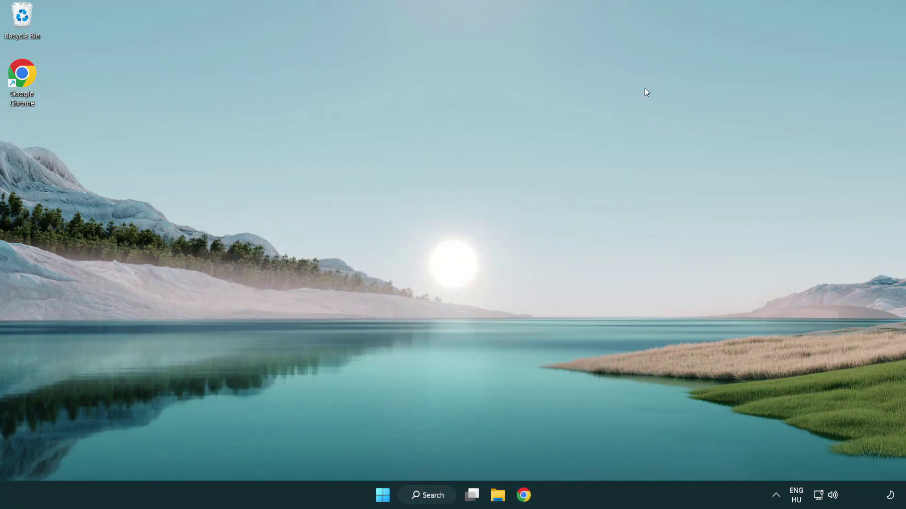
{"action": "left_click", "coordinate": [435, 494]}
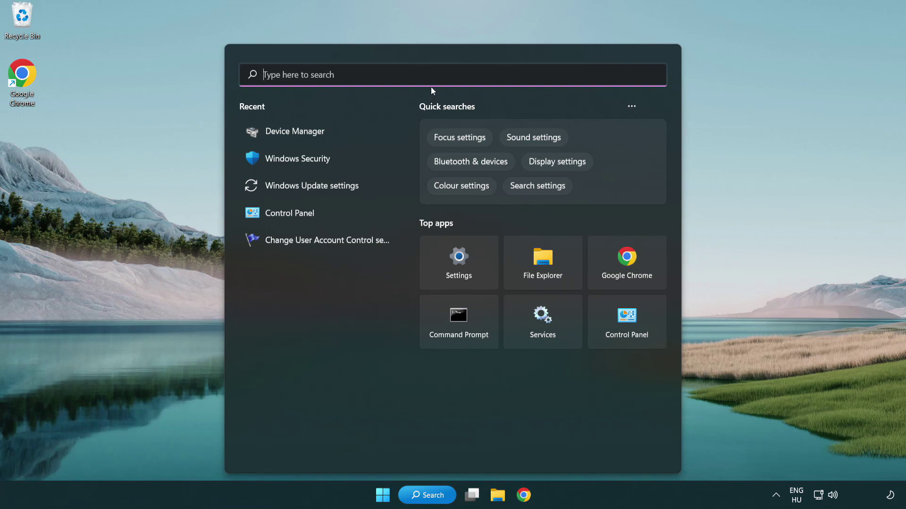
{"action": "type", "text": "update"}
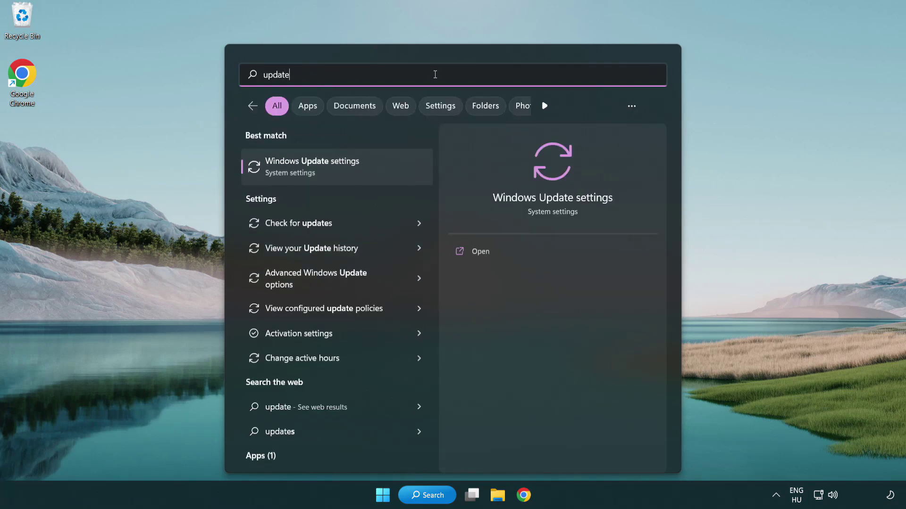
Step: Check for updates in Windows Update, then close Settings once the PC is up to date
{"action": "left_click", "coordinate": [353, 171]}
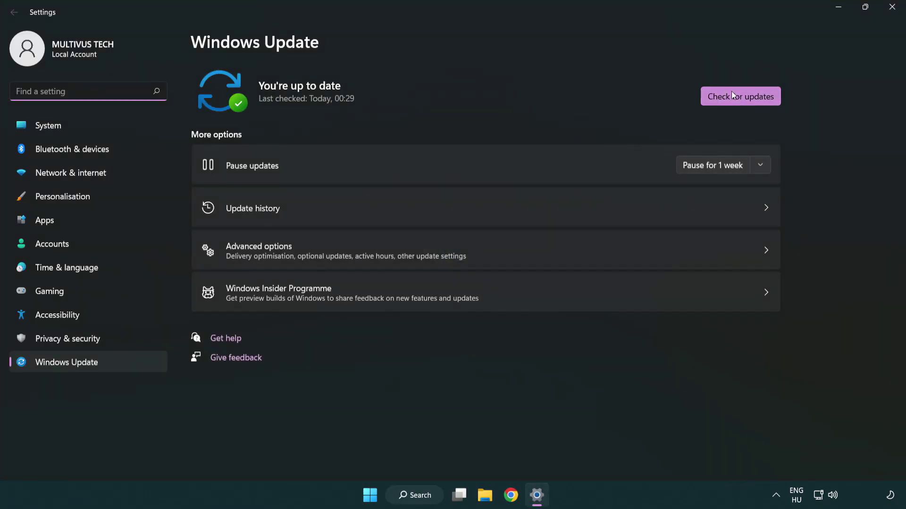
{"action": "left_click", "coordinate": [756, 101]}
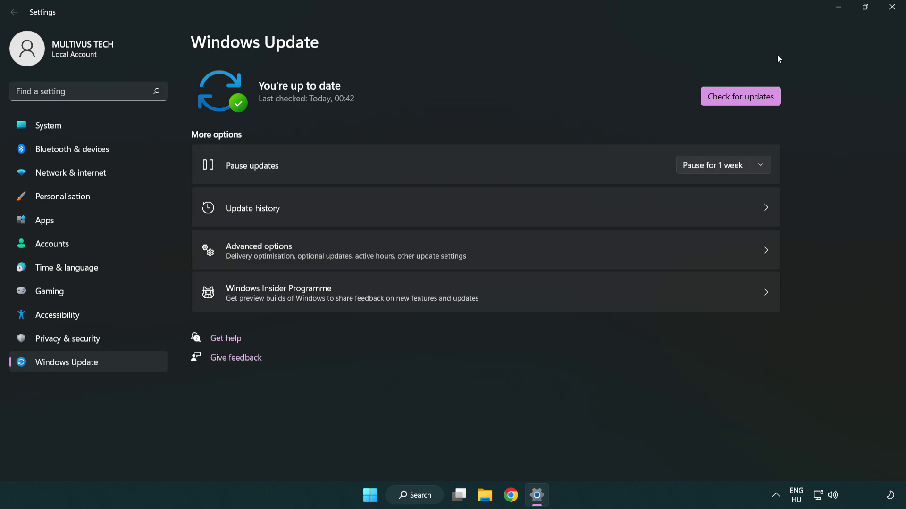
{"action": "left_click", "coordinate": [889, 14]}
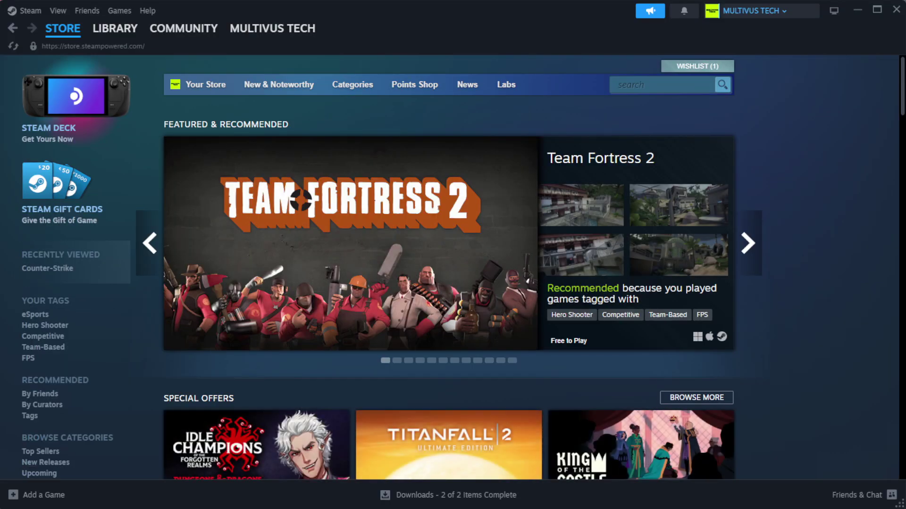
Step: Go to Steam's Library home and open the options menu for YOUR NOT WORKING GAME
{"action": "mouse_move", "coordinate": [115, 34]}
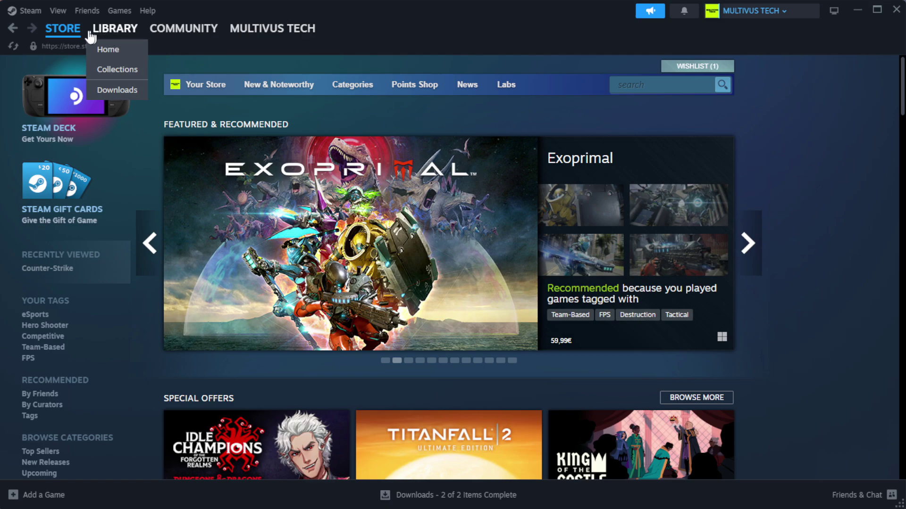
{"action": "left_click", "coordinate": [132, 50]}
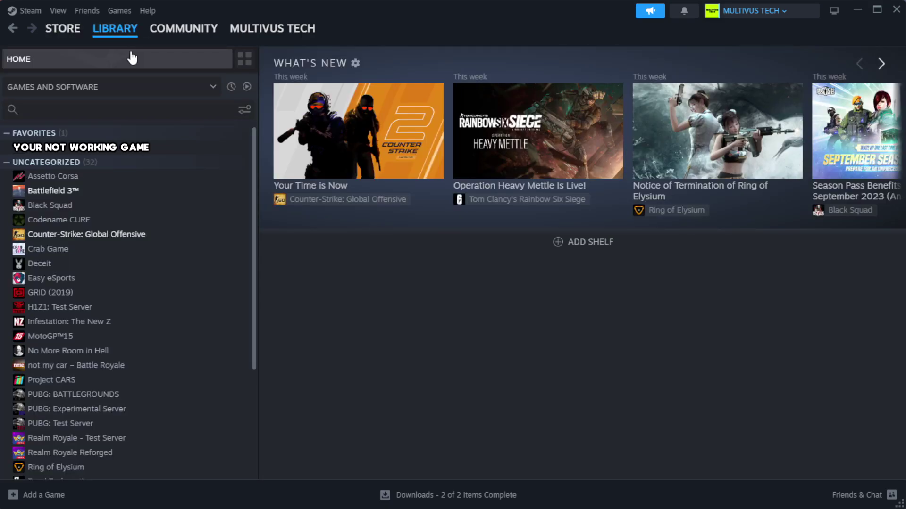
{"action": "right_click", "coordinate": [223, 150]}
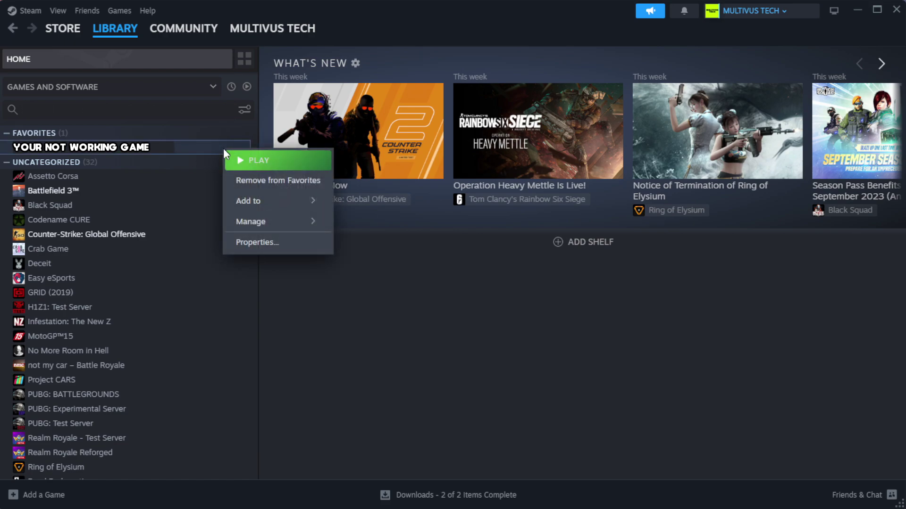
Step: Verify integrity of the game's installed files from its Properties, validating all 1039 files
{"action": "left_click", "coordinate": [286, 246]}
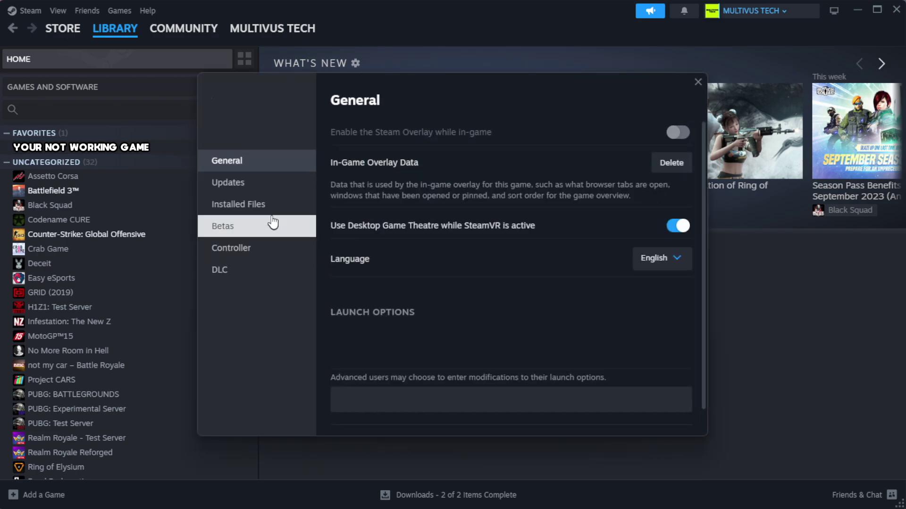
{"action": "left_click", "coordinate": [298, 215]}
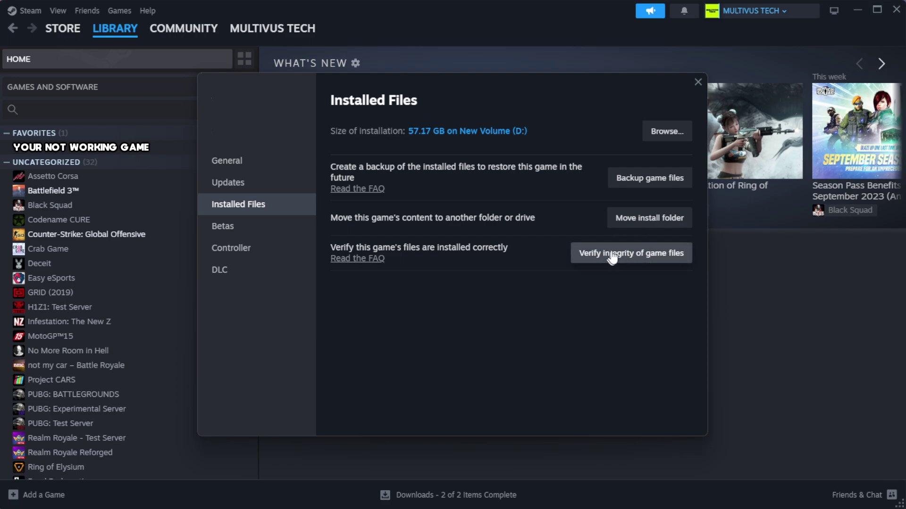
{"action": "left_click", "coordinate": [636, 259]}
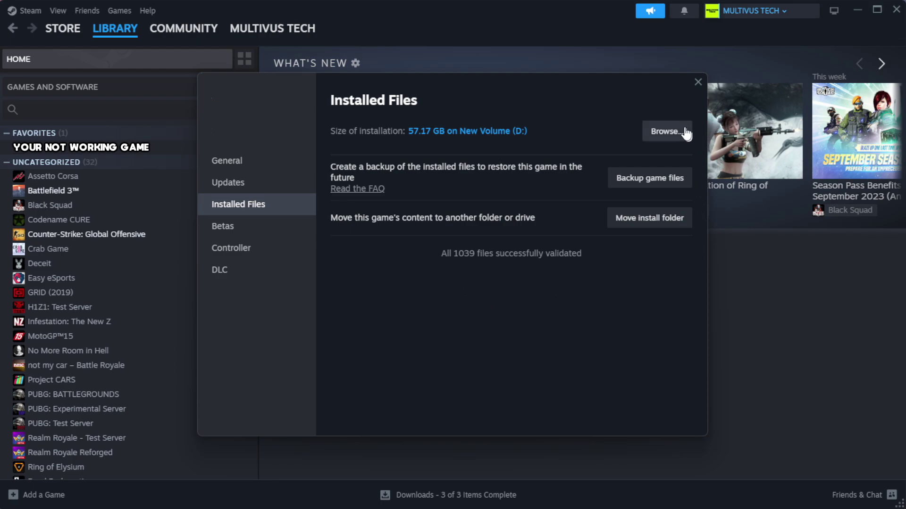
Step: Open the game's install folder and bring up Properties for the YOUR NOT WORKING GAME shortcut
{"action": "left_click", "coordinate": [666, 141]}
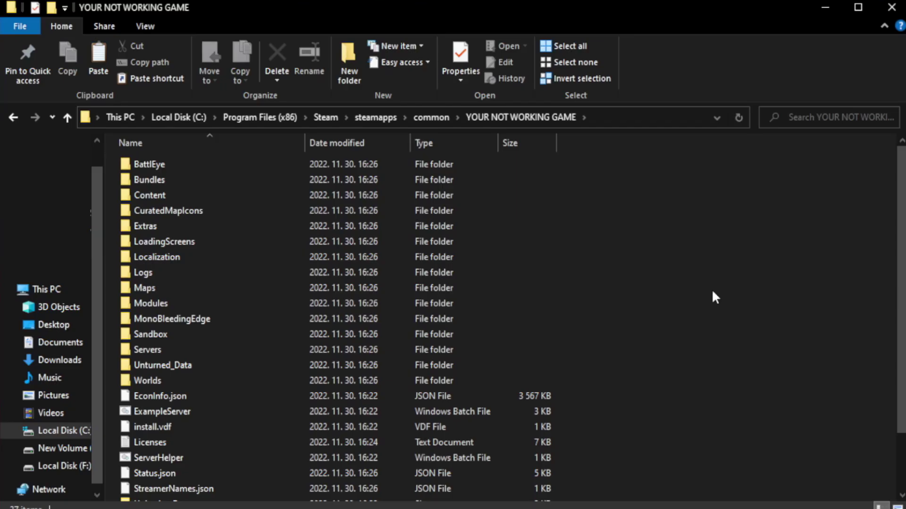
{"action": "scroll", "coordinate": [901, 330], "scroll_direction": "down", "scroll_amount": 2}
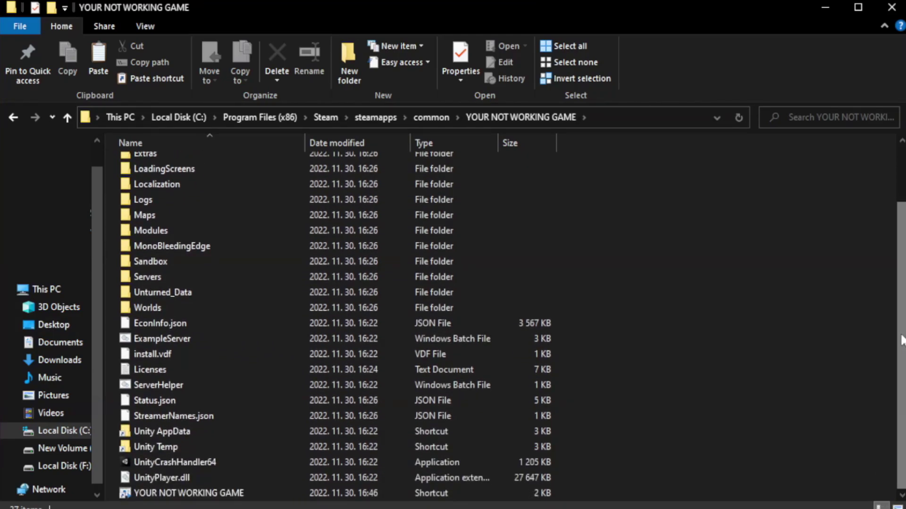
{"action": "left_click", "coordinate": [330, 494]}
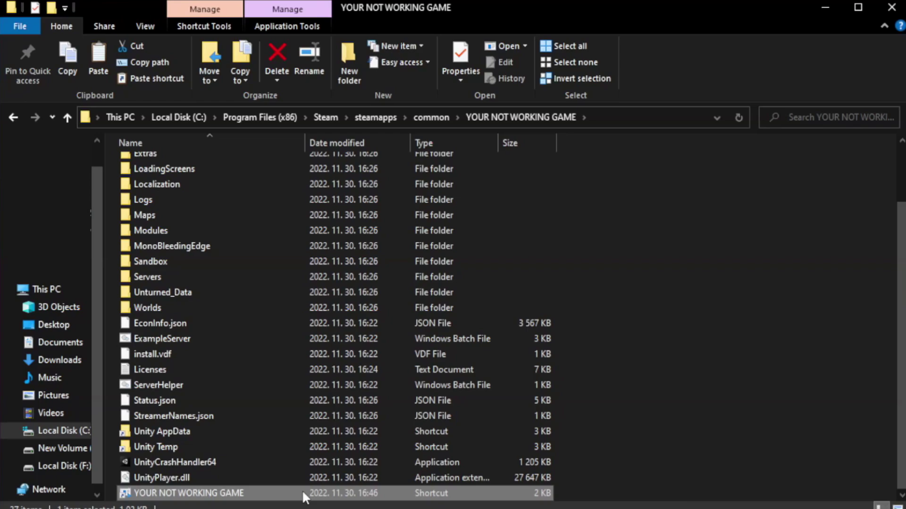
{"action": "right_click", "coordinate": [302, 494]}
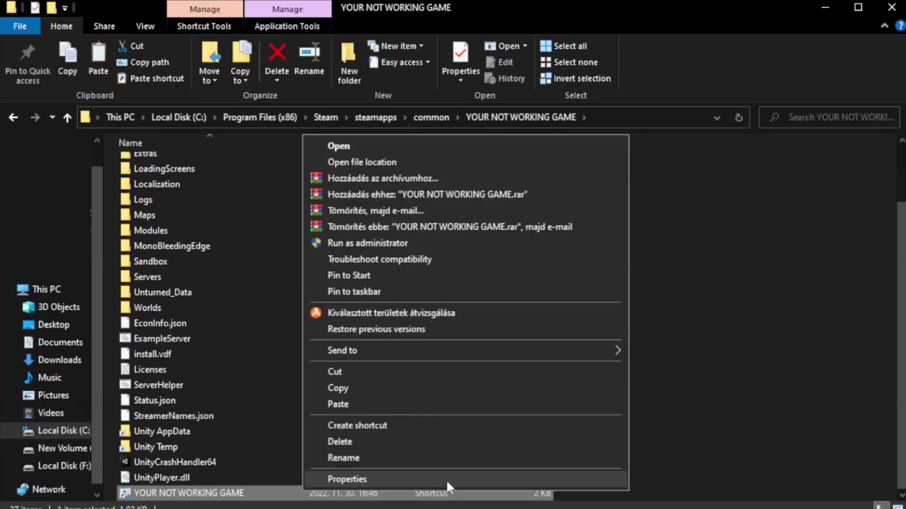
{"action": "left_click", "coordinate": [461, 478]}
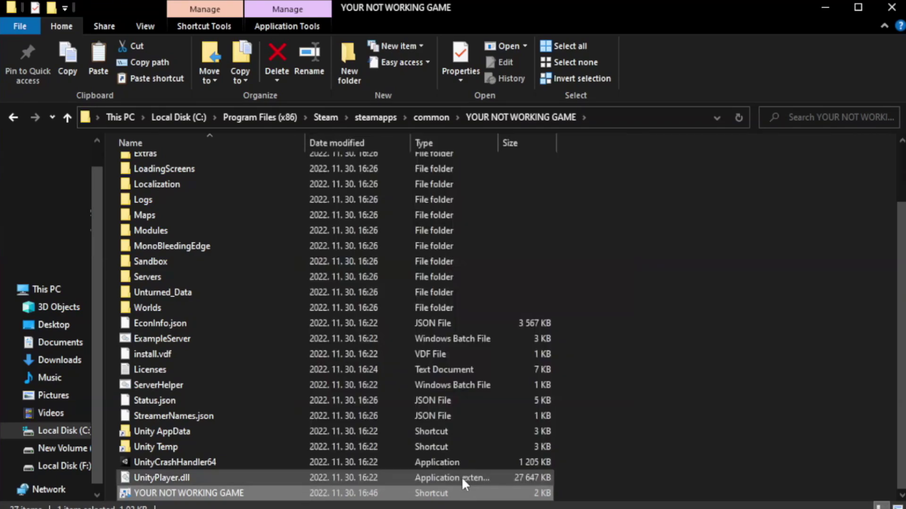
{"action": "left_click_drag", "start_coordinate": [452, 255], "coordinate": [455, 93]}
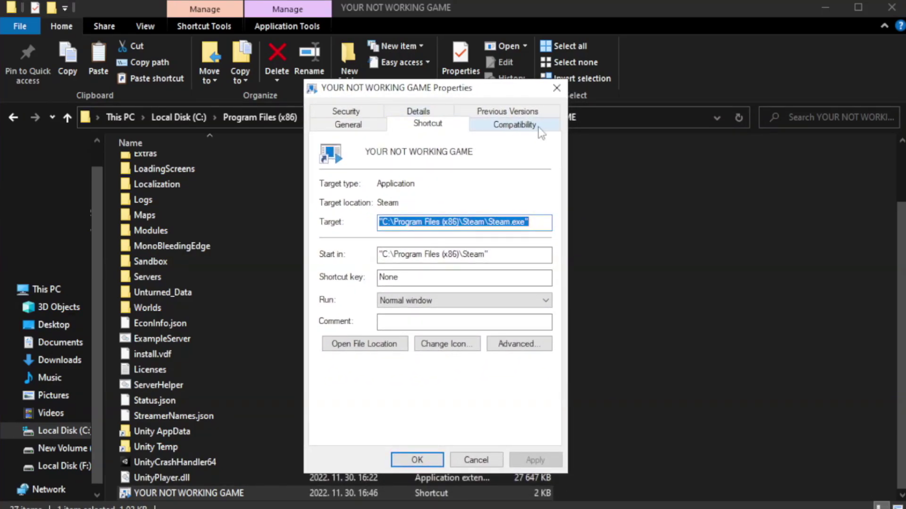
Step: Apply Windows 8 compatibility mode, disabled fullscreen optimizations and run-as-administrator to the game shortcut
{"action": "left_click", "coordinate": [509, 127]}
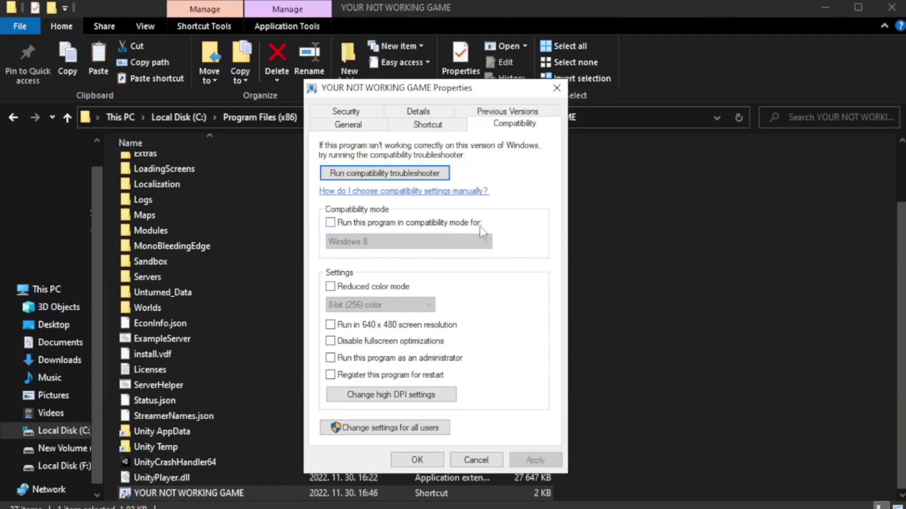
{"action": "left_click", "coordinate": [358, 223]}
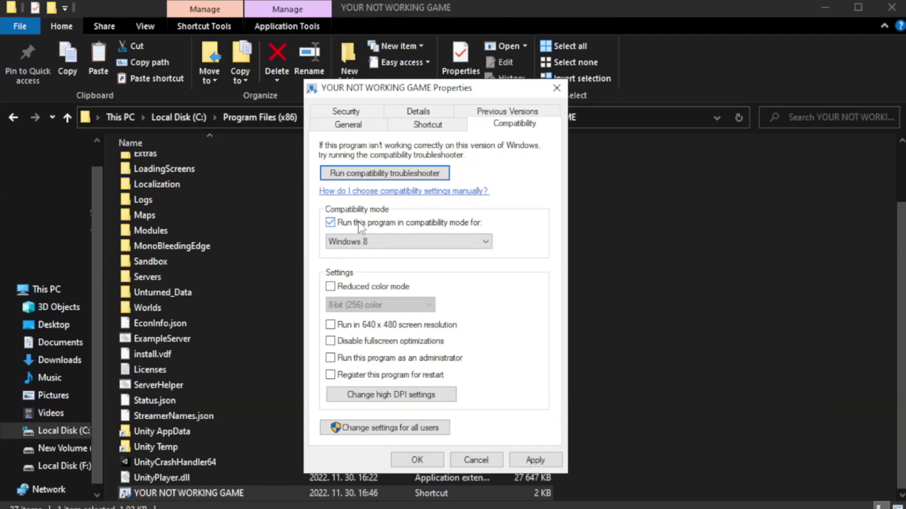
{"action": "left_click", "coordinate": [399, 240]}
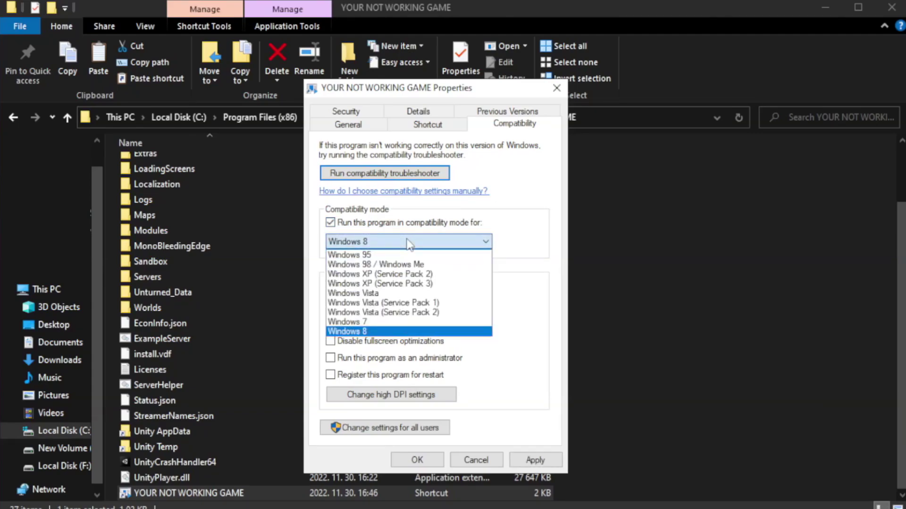
{"action": "left_click", "coordinate": [385, 332]}
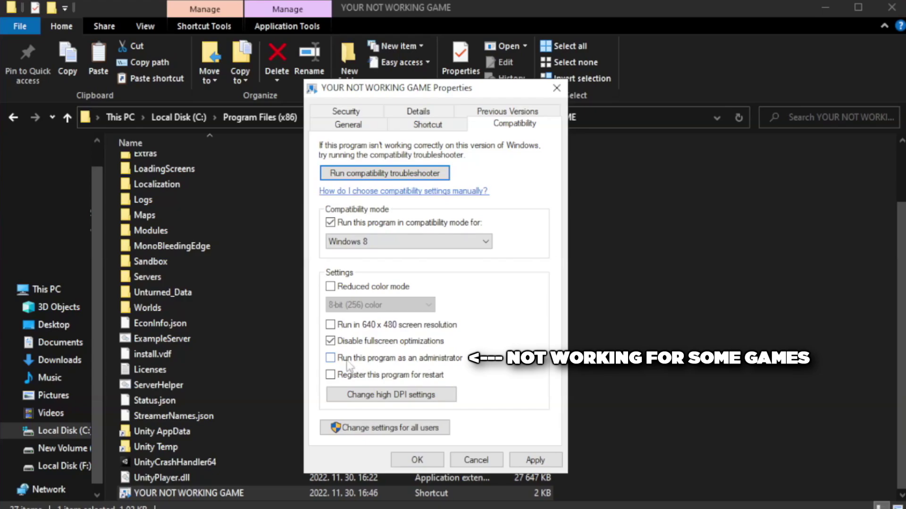
{"action": "left_click", "coordinate": [356, 365]}
{"action": "left_click", "coordinate": [534, 460]}
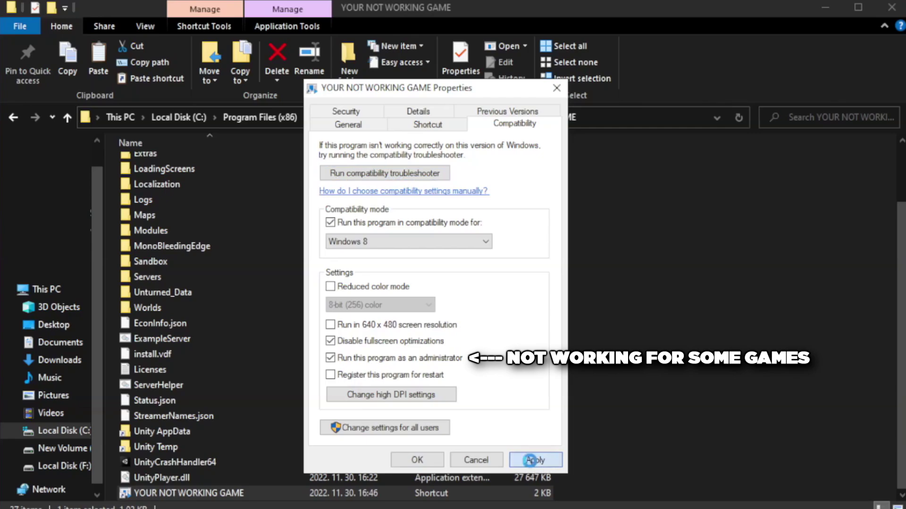
{"action": "left_click", "coordinate": [415, 461]}
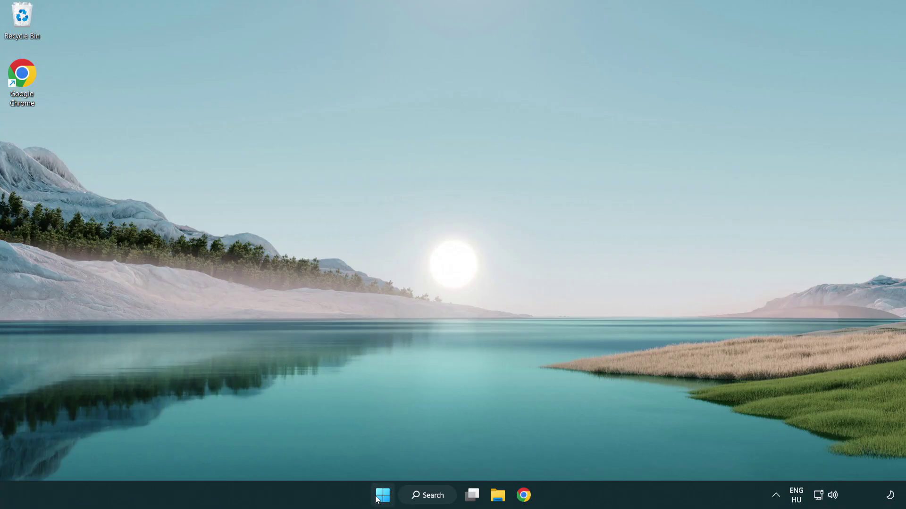
Step: Open the Start button's quick-link menu of system tools
{"action": "right_click", "coordinate": [383, 497]}
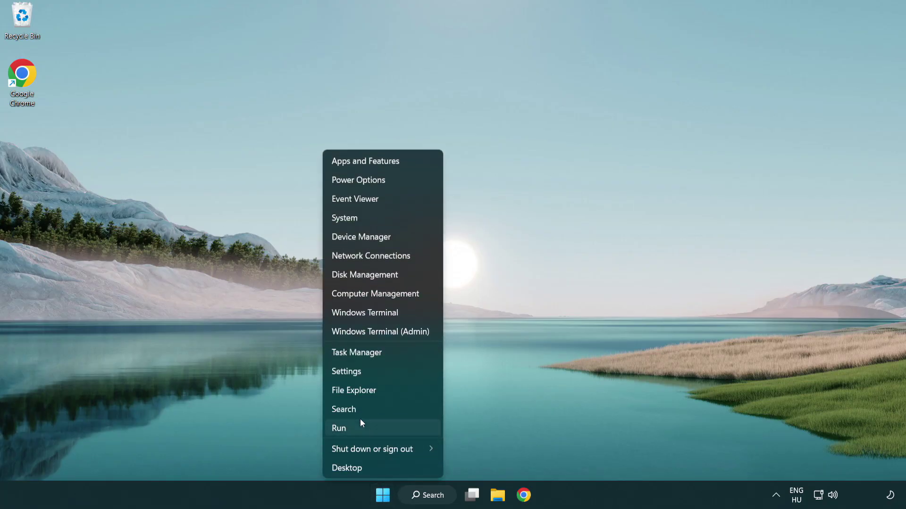
Step: Disable Terminal, Phone Link, Cortana and Windows Security notification in Task Manager's Startup list, then close it
{"action": "left_click", "coordinate": [400, 357]}
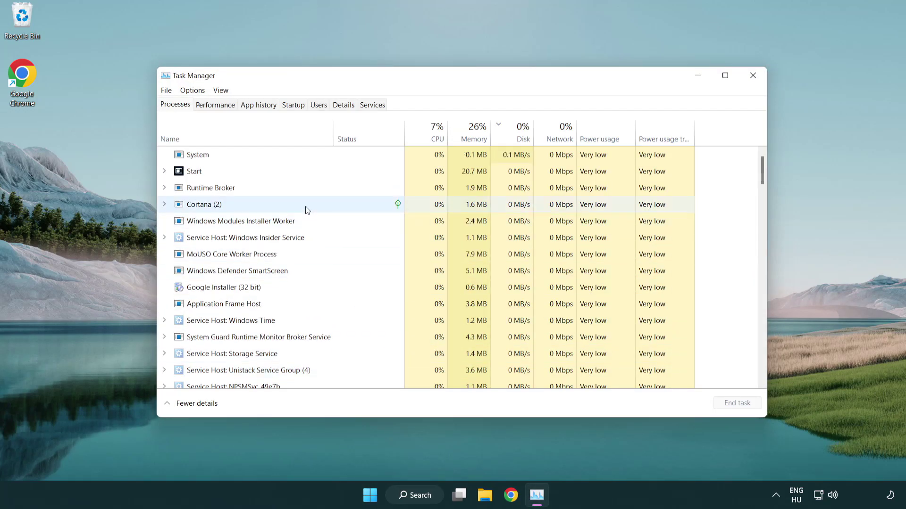
{"action": "left_click", "coordinate": [295, 106]}
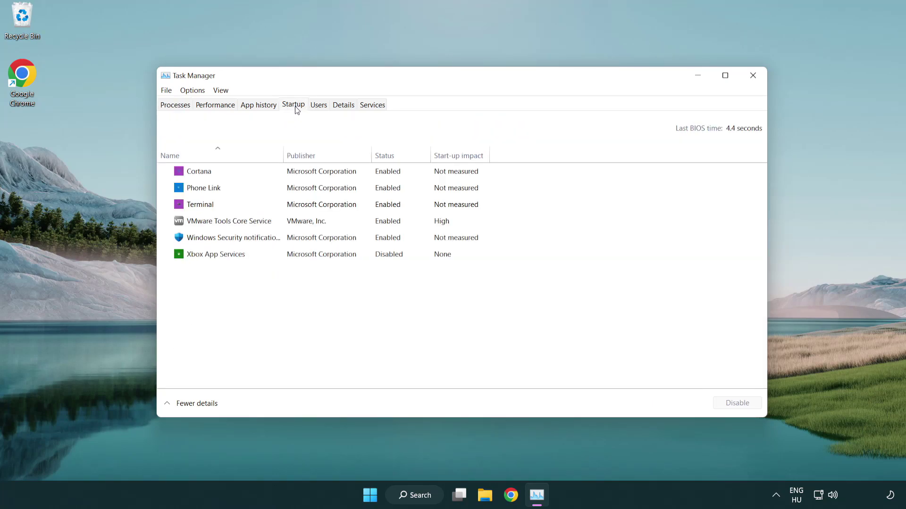
{"action": "left_click", "coordinate": [296, 207]}
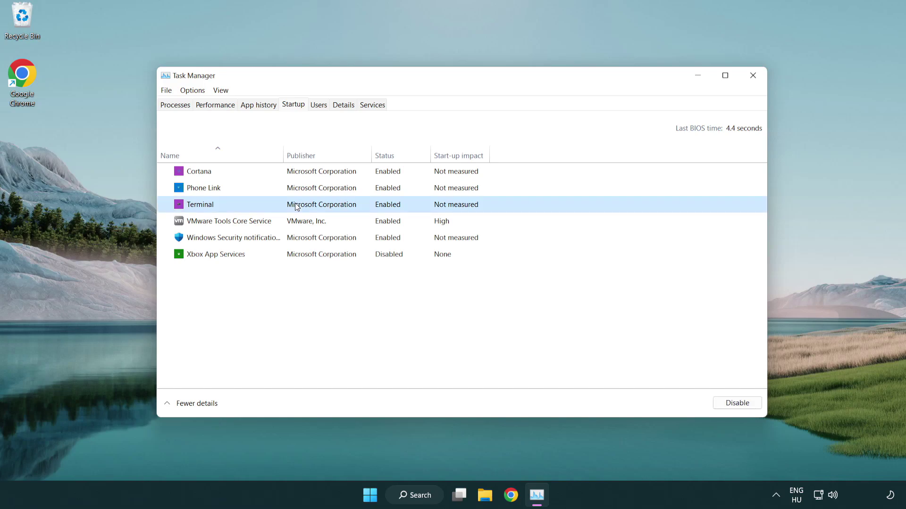
{"action": "left_click", "coordinate": [726, 404]}
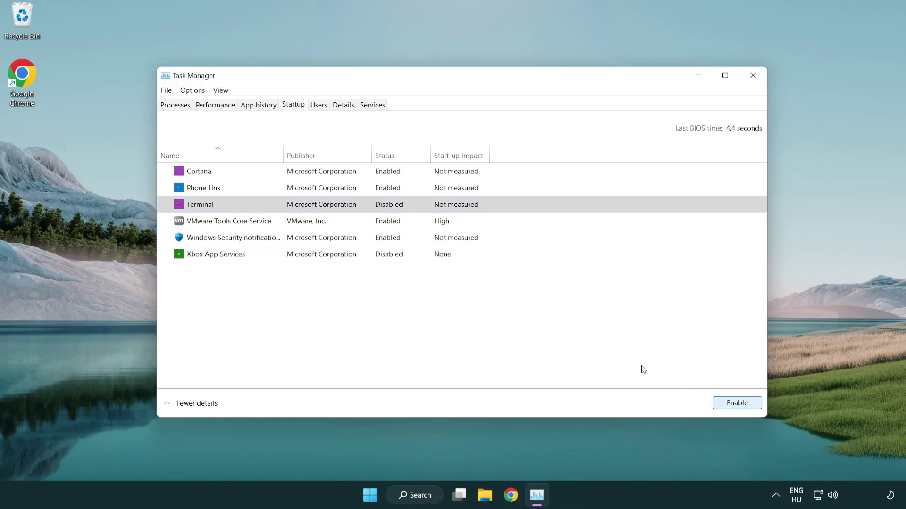
{"action": "left_click", "coordinate": [378, 192]}
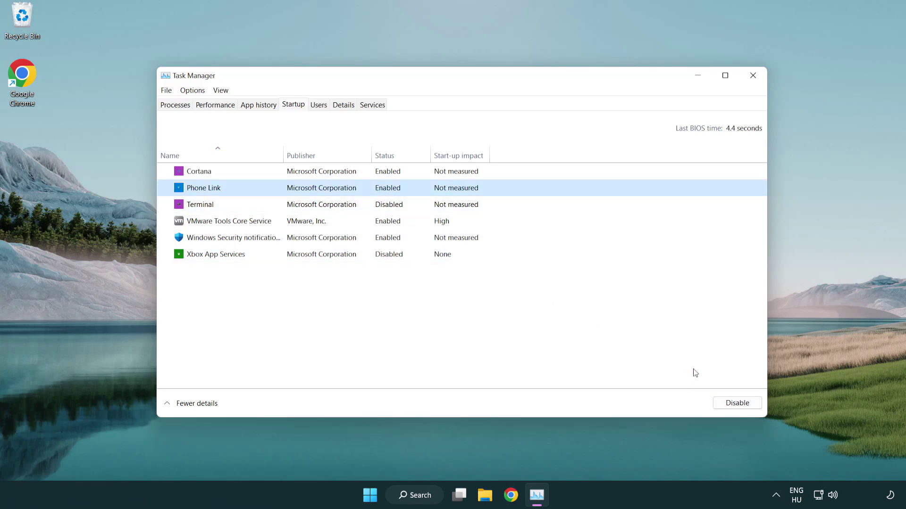
{"action": "left_click", "coordinate": [736, 405]}
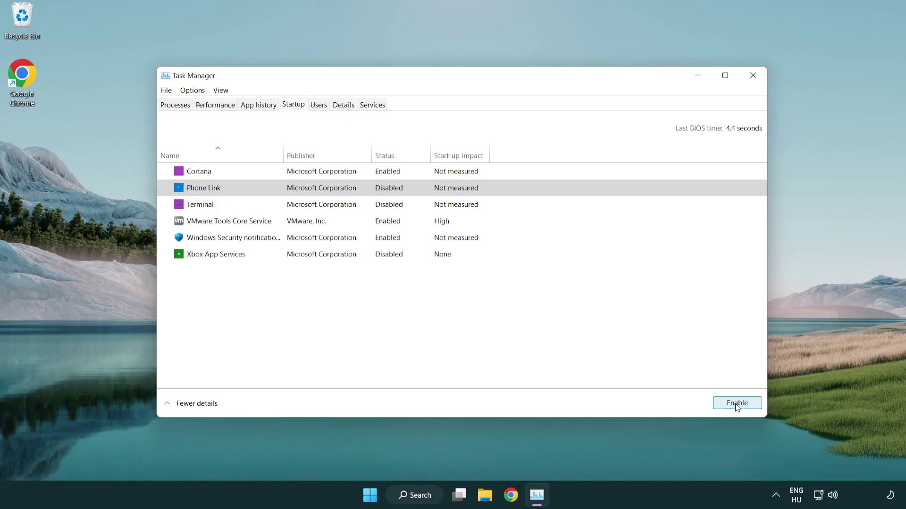
{"action": "left_click", "coordinate": [324, 178]}
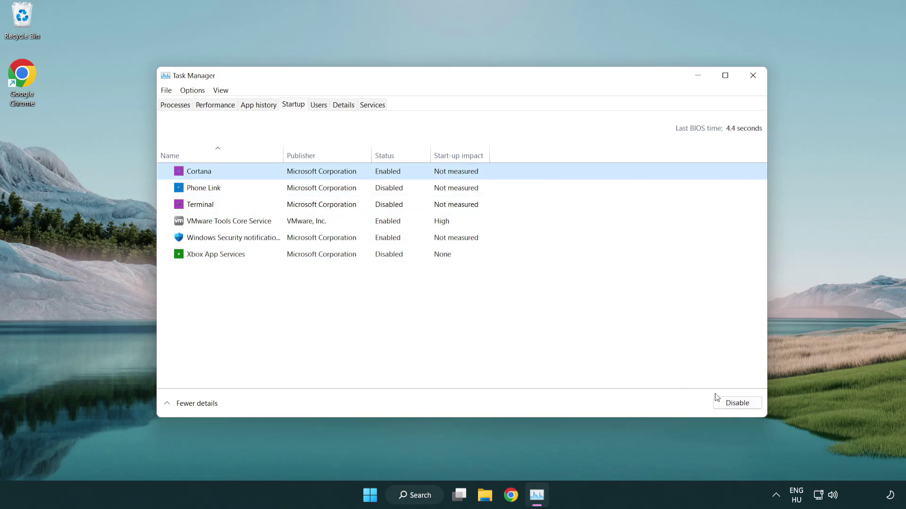
{"action": "left_click", "coordinate": [726, 403]}
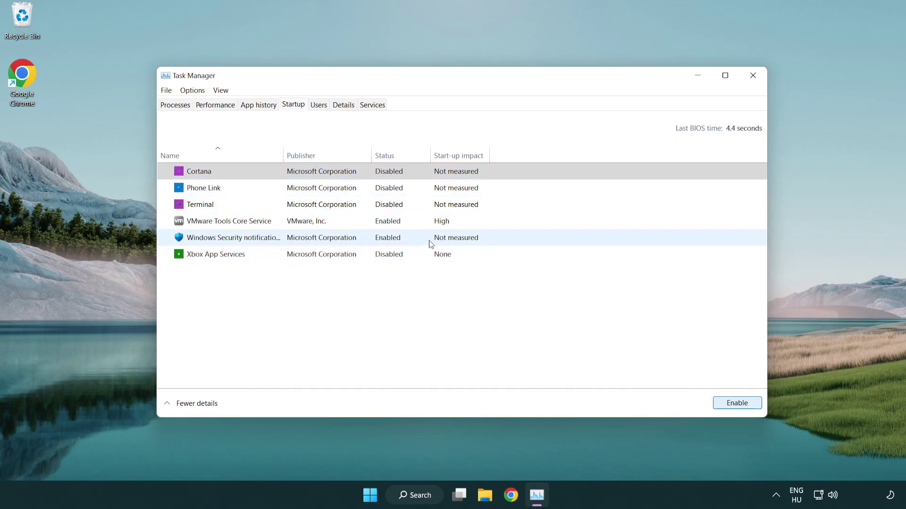
{"action": "left_click", "coordinate": [431, 244]}
{"action": "left_click", "coordinate": [714, 402]}
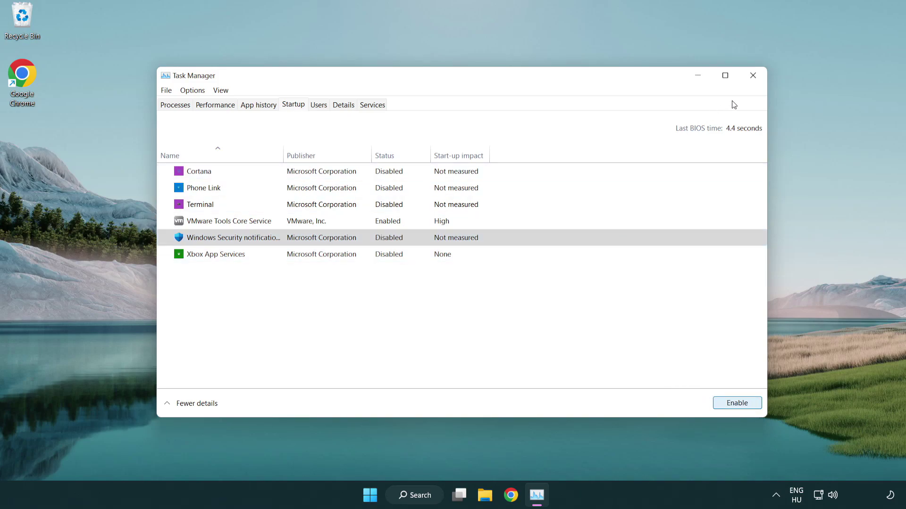
{"action": "left_click", "coordinate": [752, 77]}
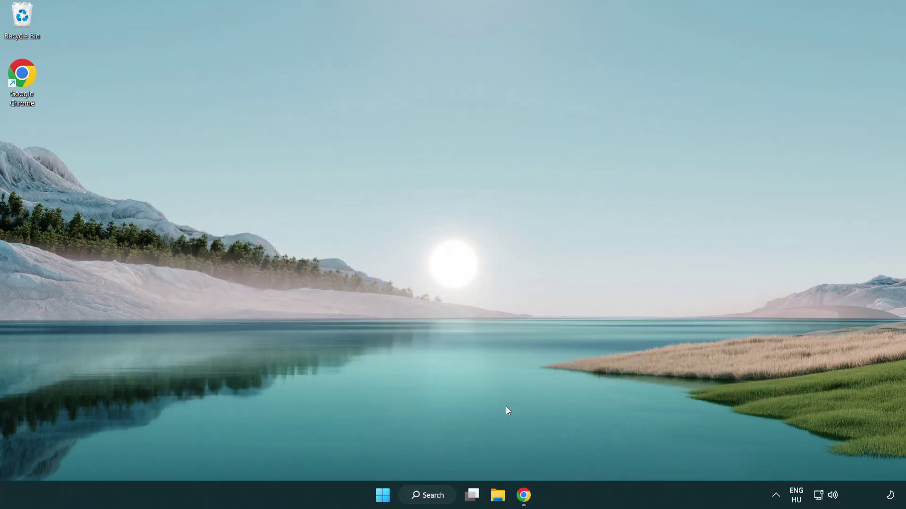
Step: Return to the DirectX page in Chrome, copy its address, then download and run dxwebsetup.exe
{"action": "left_click", "coordinate": [524, 495]}
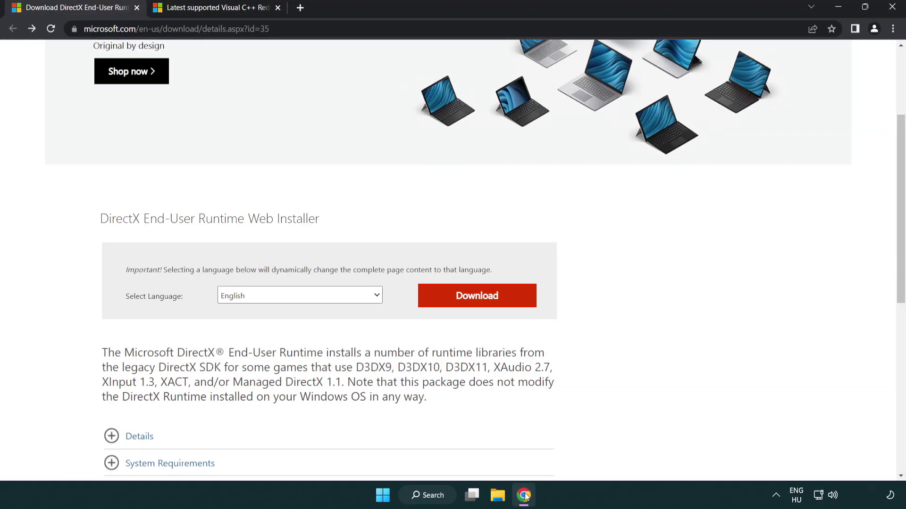
{"action": "scroll", "coordinate": [388, 421], "scroll_direction": "up", "scroll_amount": 3}
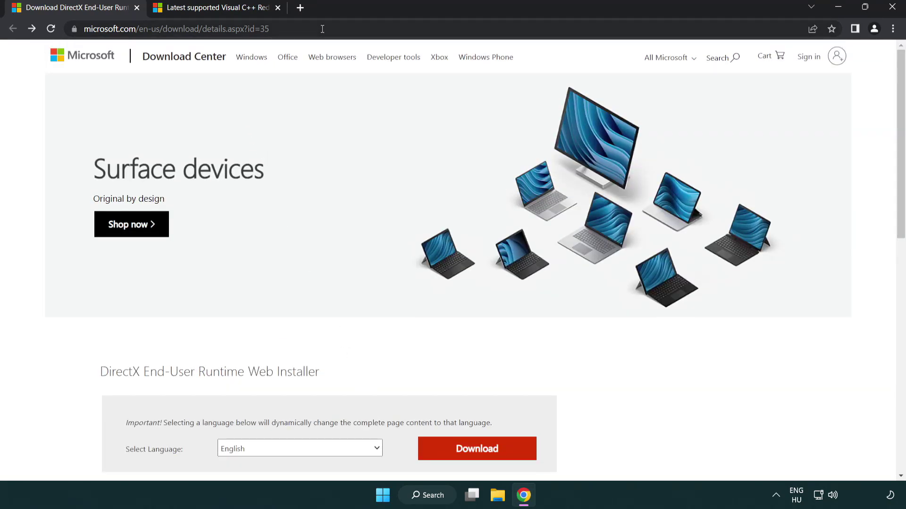
{"action": "left_click", "coordinate": [94, 29]}
{"action": "key", "text": "ctrl+c"}
{"action": "left_click", "coordinate": [866, 206]}
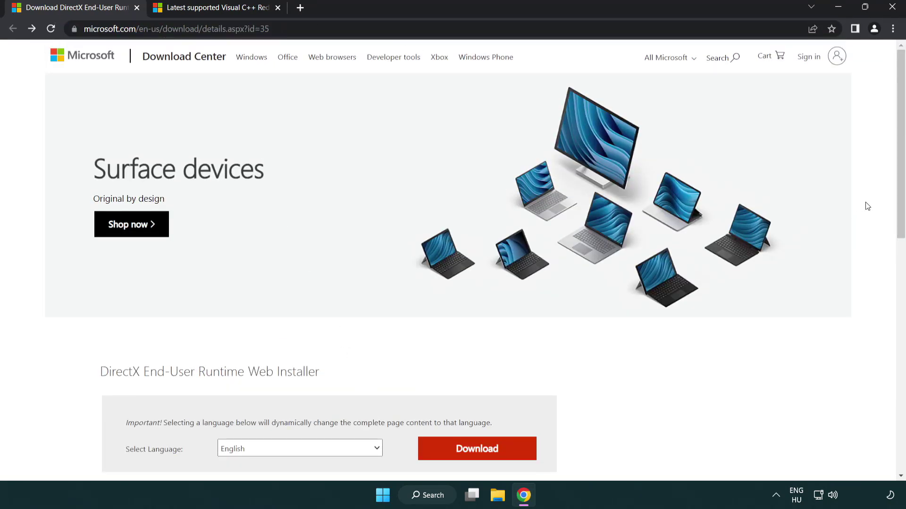
{"action": "left_click_drag", "start_coordinate": [899, 206], "coordinate": [899, 262]}
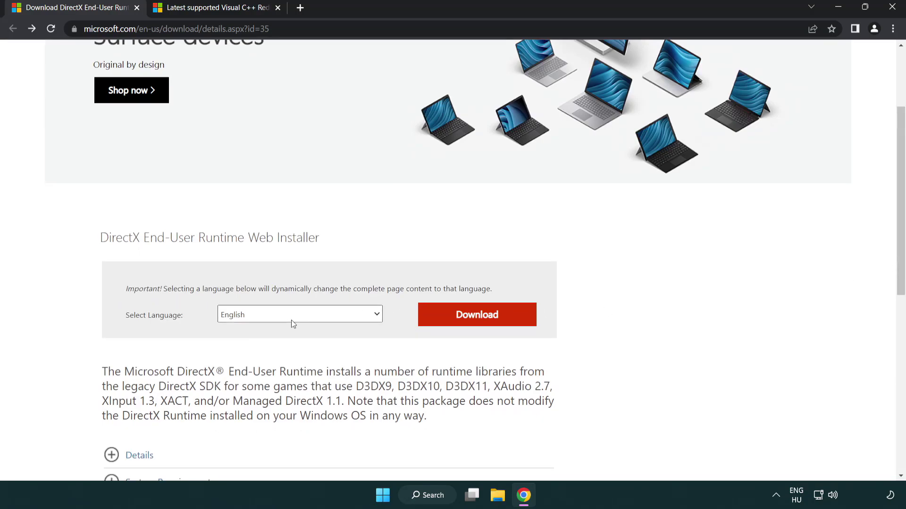
{"action": "left_click", "coordinate": [481, 324]}
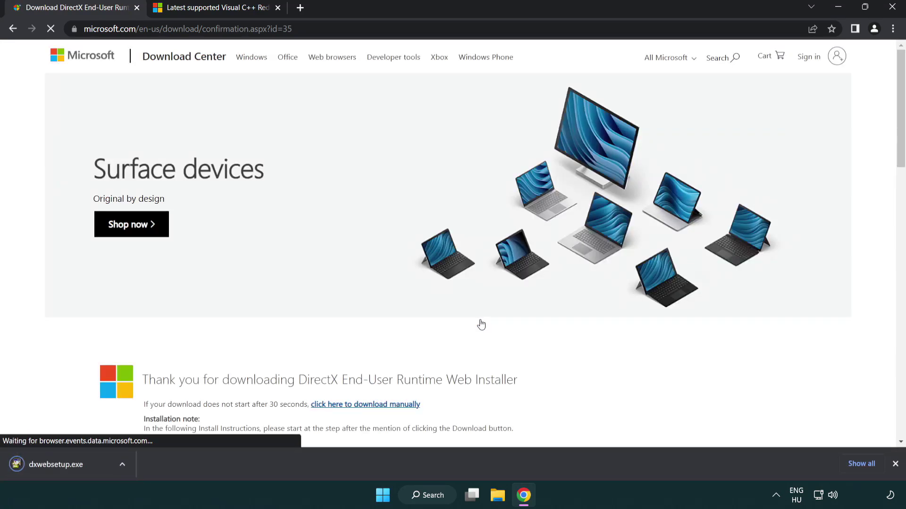
{"action": "left_click", "coordinate": [59, 466]}
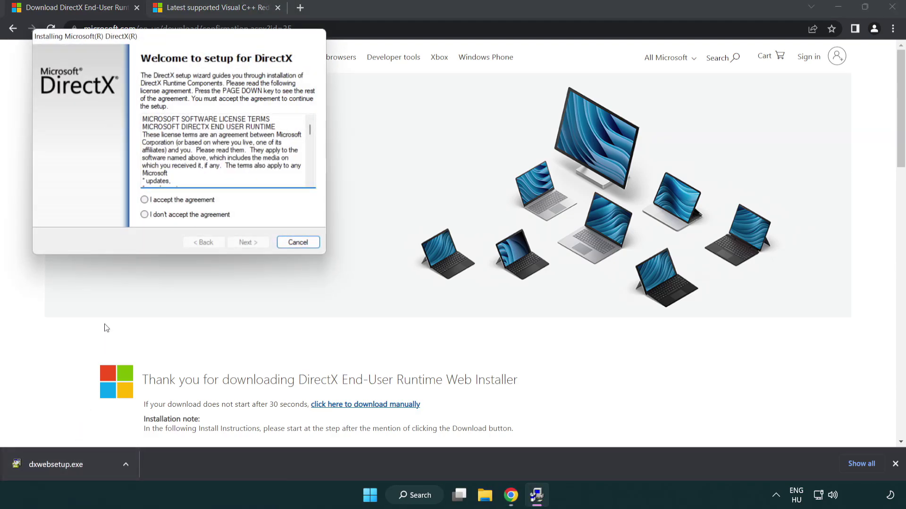
Step: Accept the DirectX licence, decline the Bing Bar, and finish setup since DirectX is already current
{"action": "left_click_drag", "start_coordinate": [138, 42], "coordinate": [398, 141]}
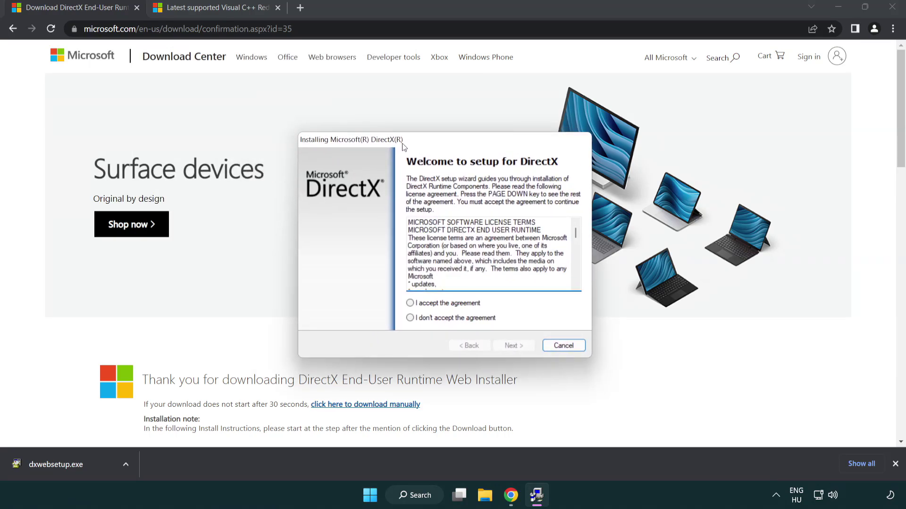
{"action": "scroll", "coordinate": [569, 233], "scroll_direction": "down", "scroll_amount": 10}
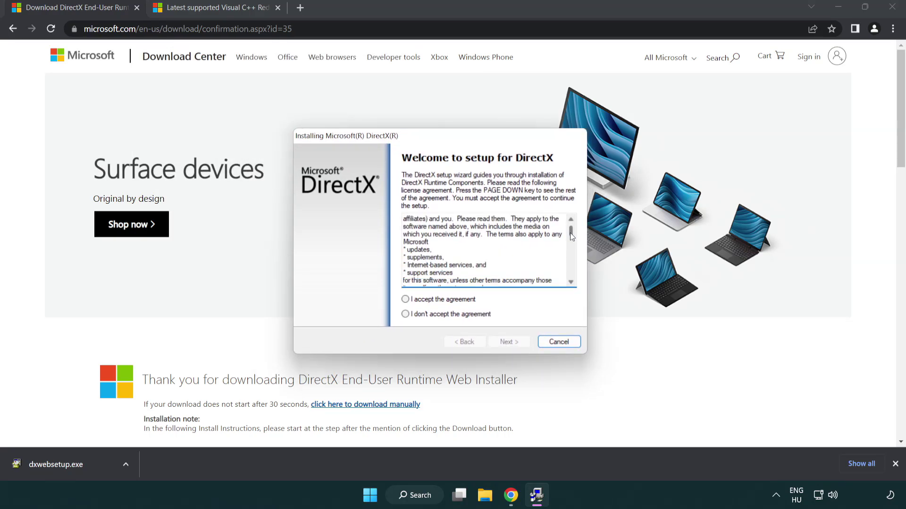
{"action": "left_click", "coordinate": [405, 299]}
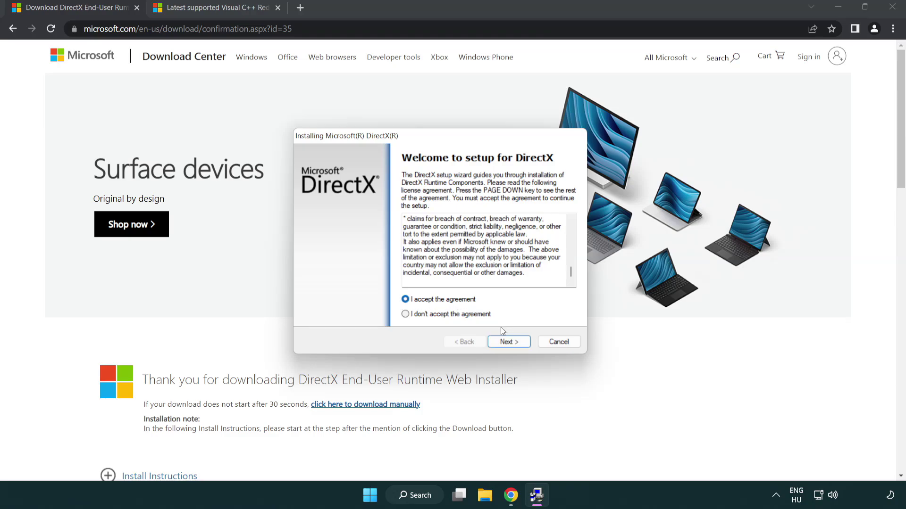
{"action": "left_click", "coordinate": [510, 343]}
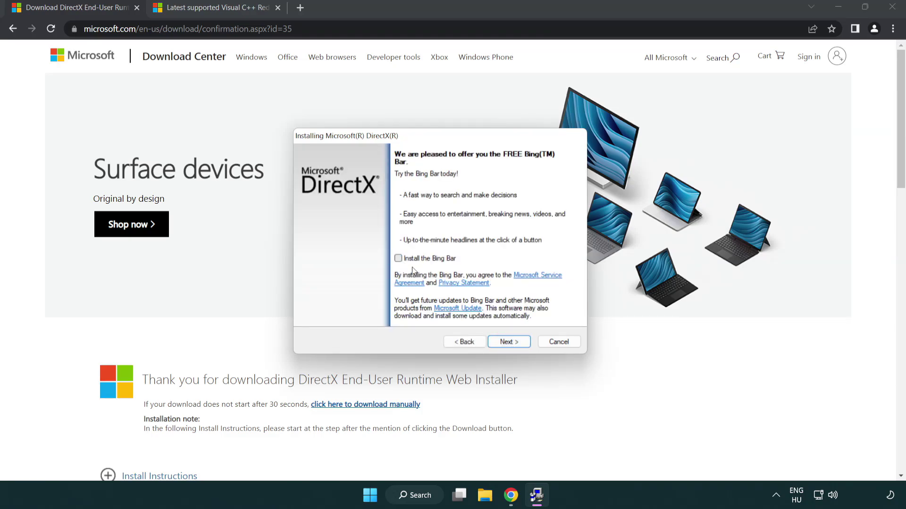
{"action": "left_click", "coordinate": [510, 341]}
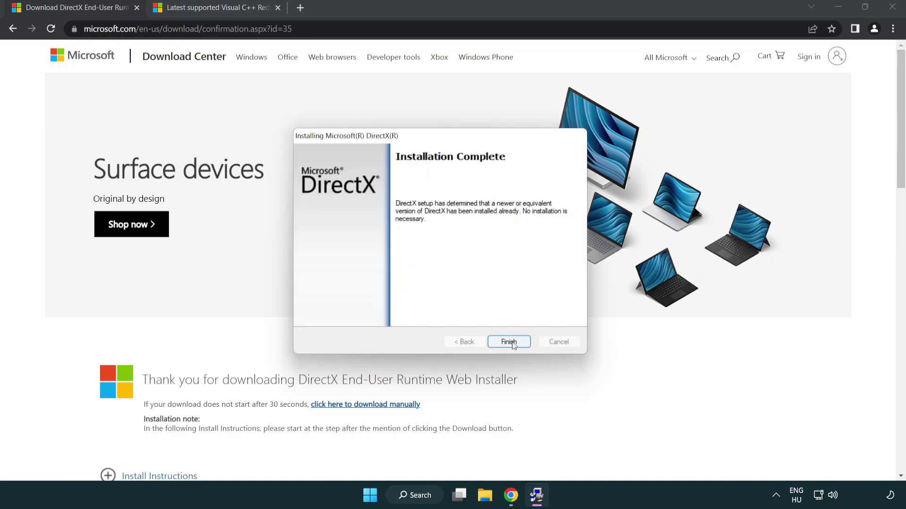
{"action": "left_click", "coordinate": [509, 340]}
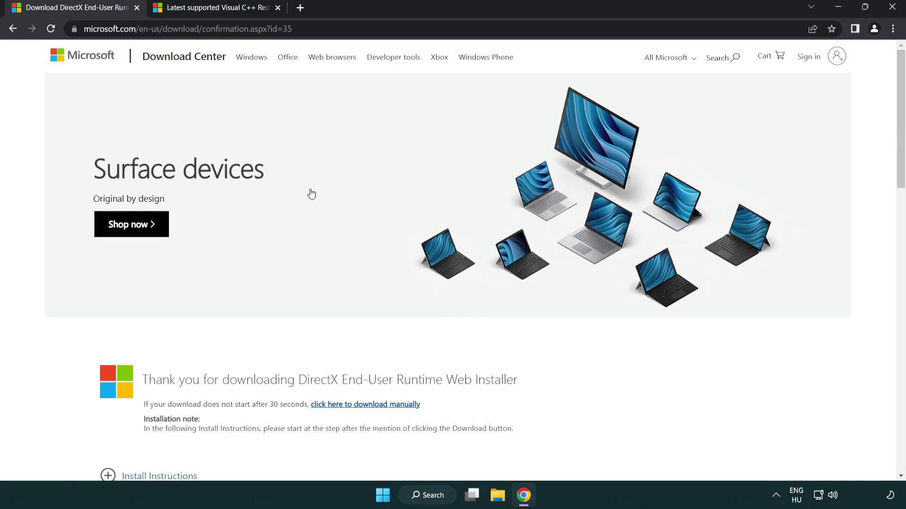
Step: Close the DirectX tab and download the ARM64 and X64 Visual C++ redistributables
{"action": "left_click", "coordinate": [137, 8]}
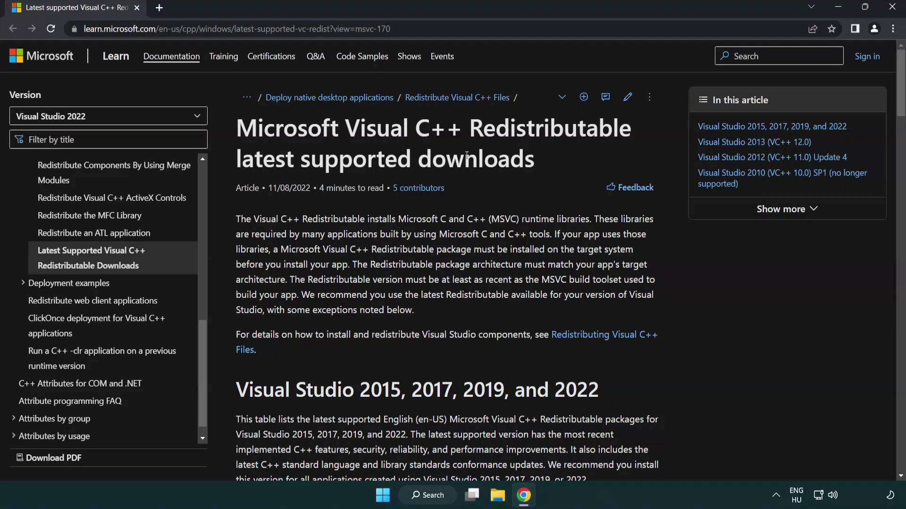
{"action": "scroll", "coordinate": [466, 155], "scroll_direction": "down", "scroll_amount": 6}
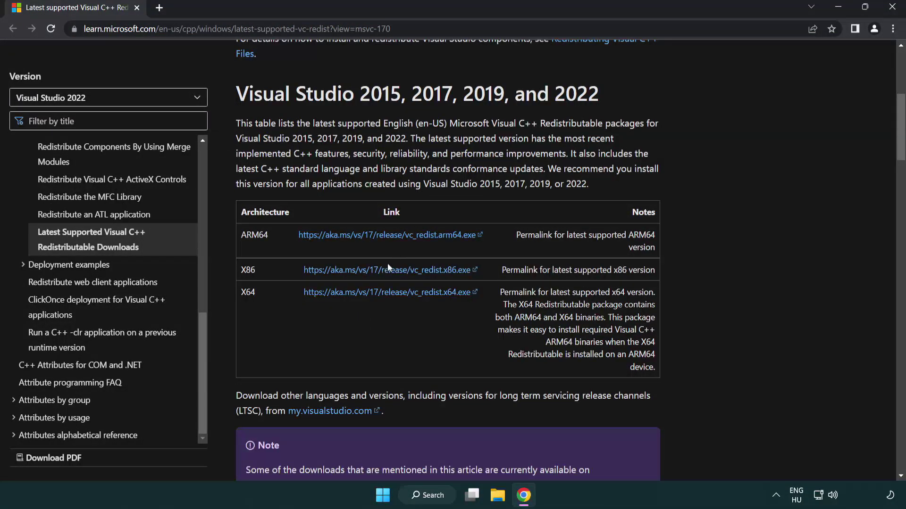
{"action": "left_click", "coordinate": [372, 236]}
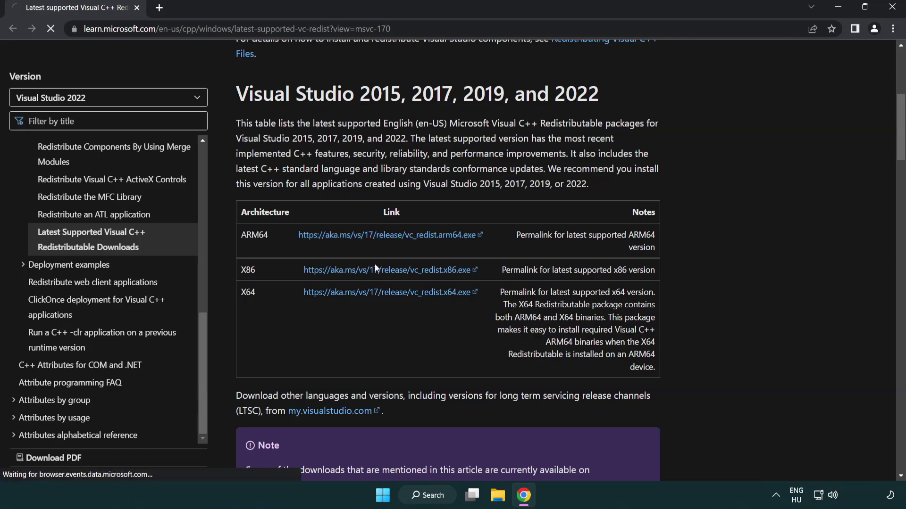
{"action": "left_click", "coordinate": [380, 293]}
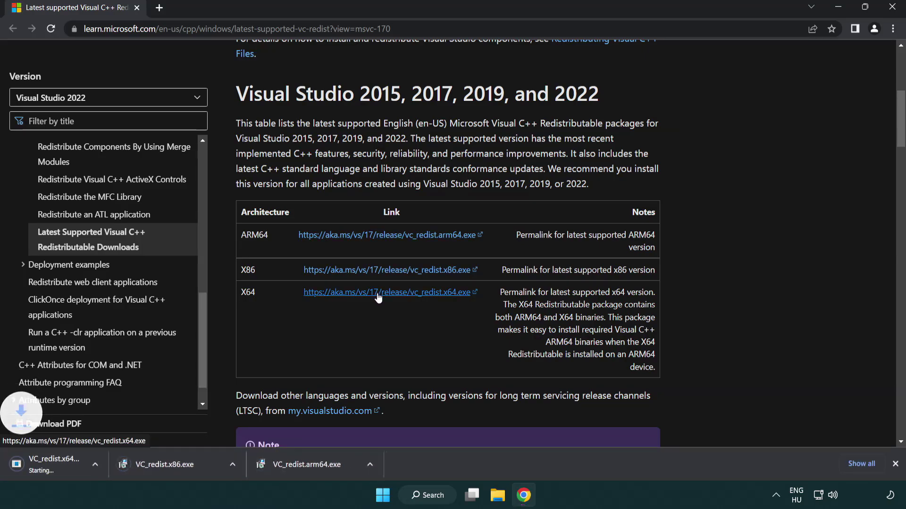
Step: Try installing the ARM64 VC_redist after agreeing to its licence, and dismiss the failed setup
{"action": "left_click", "coordinate": [346, 471]}
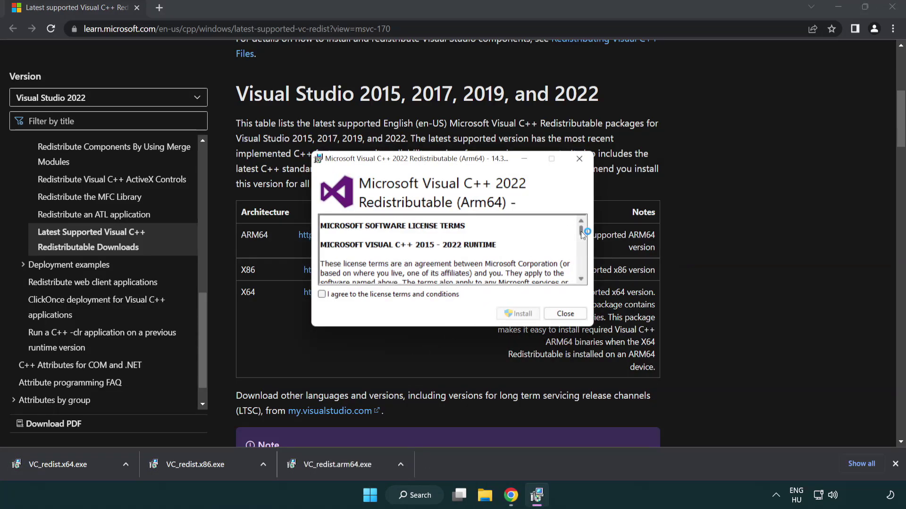
{"action": "left_click_drag", "start_coordinate": [582, 231], "coordinate": [591, 278]}
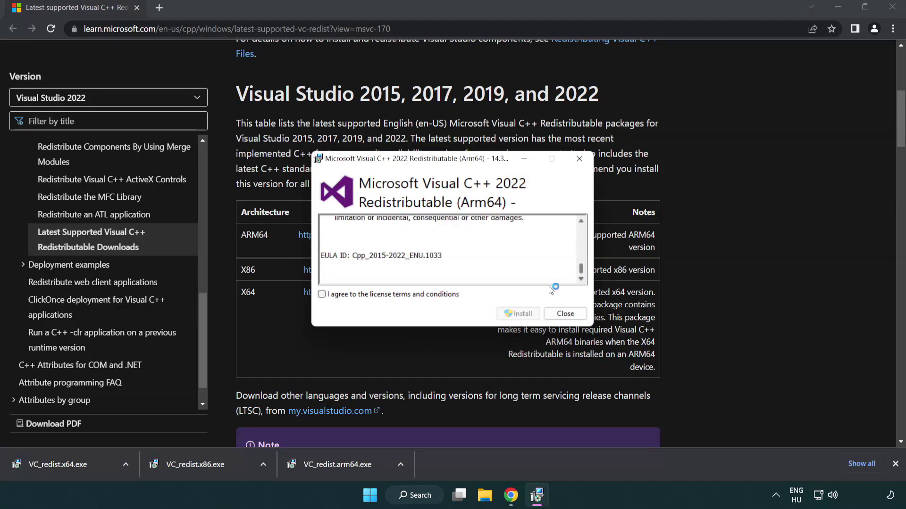
{"action": "left_click", "coordinate": [325, 295]}
{"action": "left_click", "coordinate": [504, 313]}
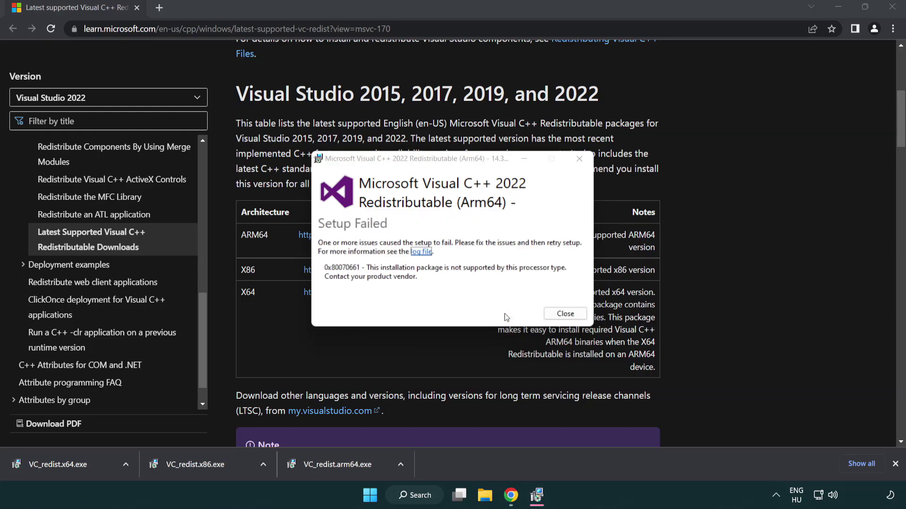
{"action": "left_click", "coordinate": [565, 315]}
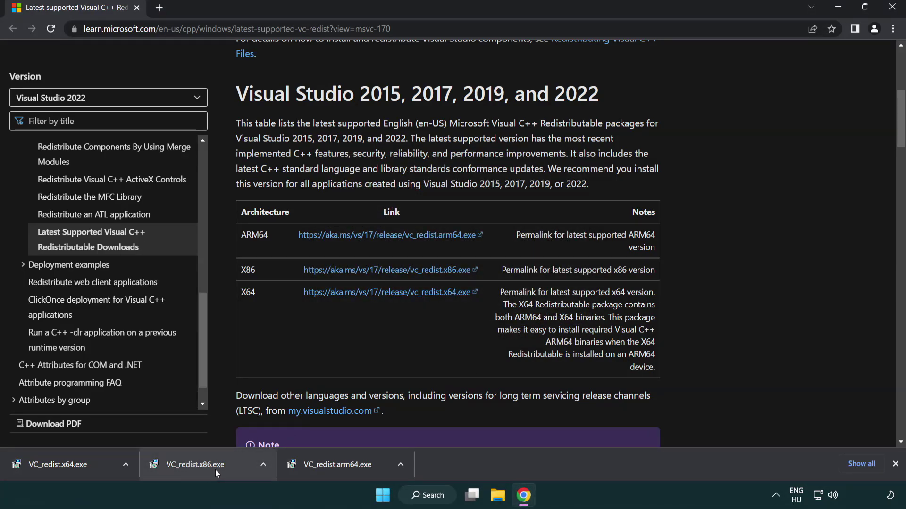
Step: Install the x86 and x64 Visual C++ redistributables, closing the x64 setup without restarting
{"action": "left_click", "coordinate": [202, 470]}
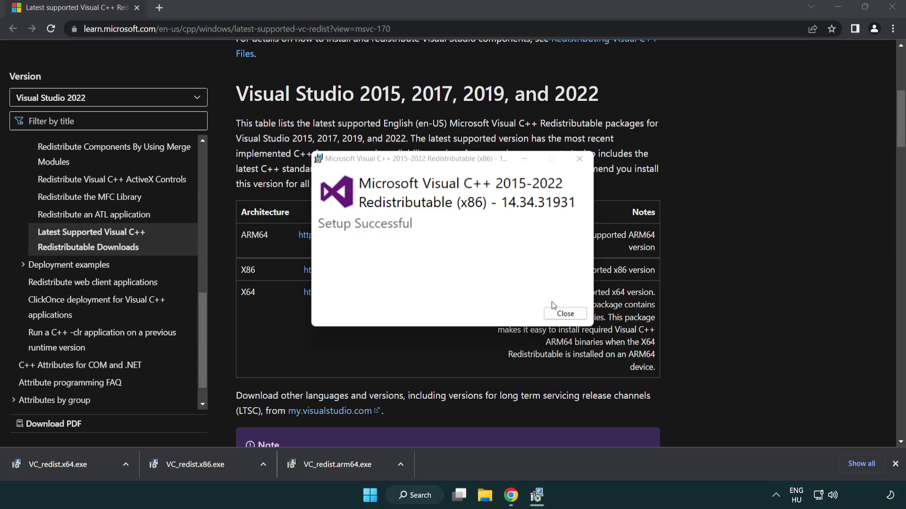
{"action": "left_click", "coordinate": [564, 314]}
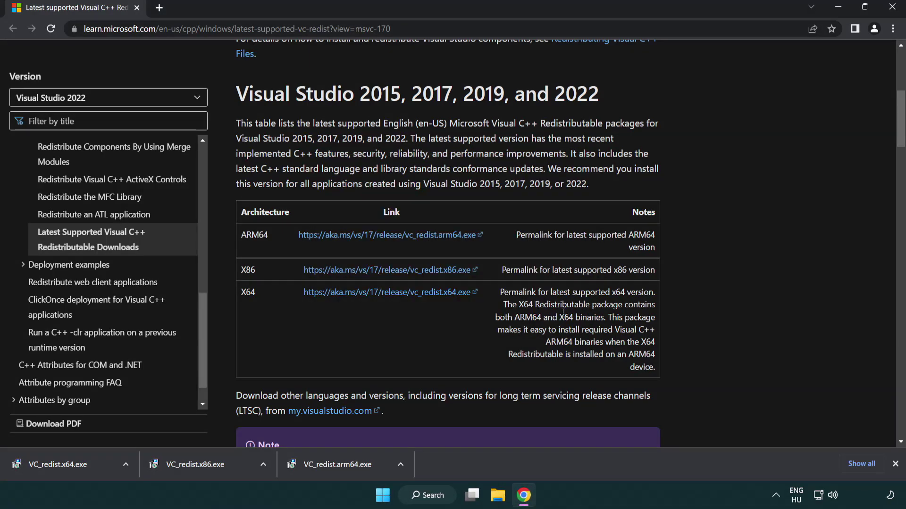
{"action": "left_click", "coordinate": [68, 465]}
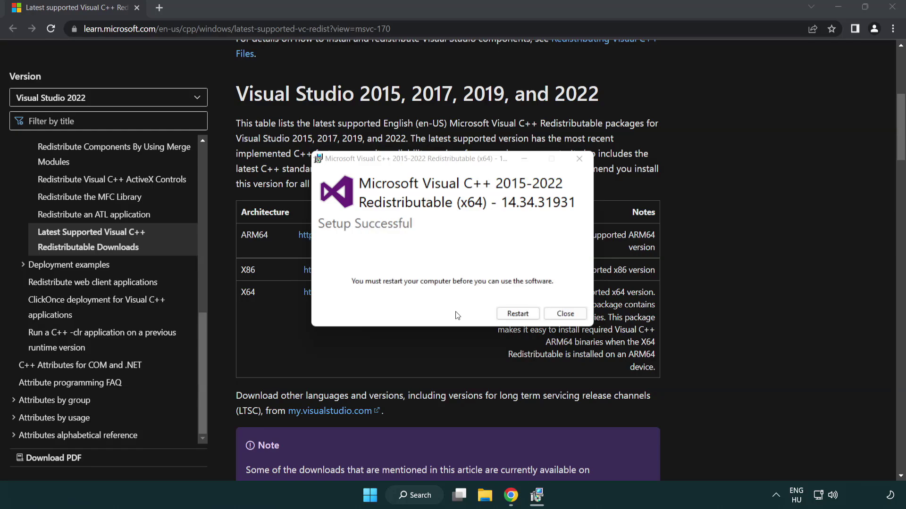
{"action": "left_click", "coordinate": [564, 314]}
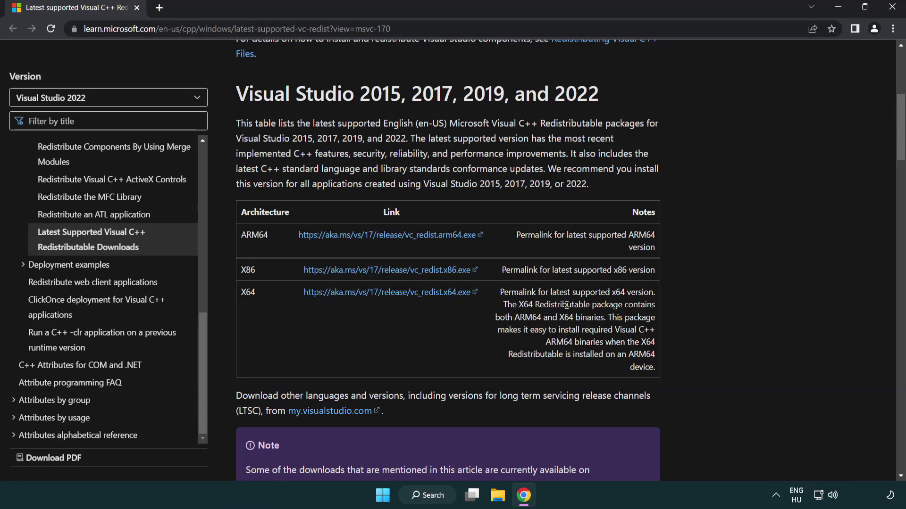
Step: Close Chrome and launch Command Prompt as administrator from a 'cmd' Windows search
{"action": "left_click", "coordinate": [892, 8]}
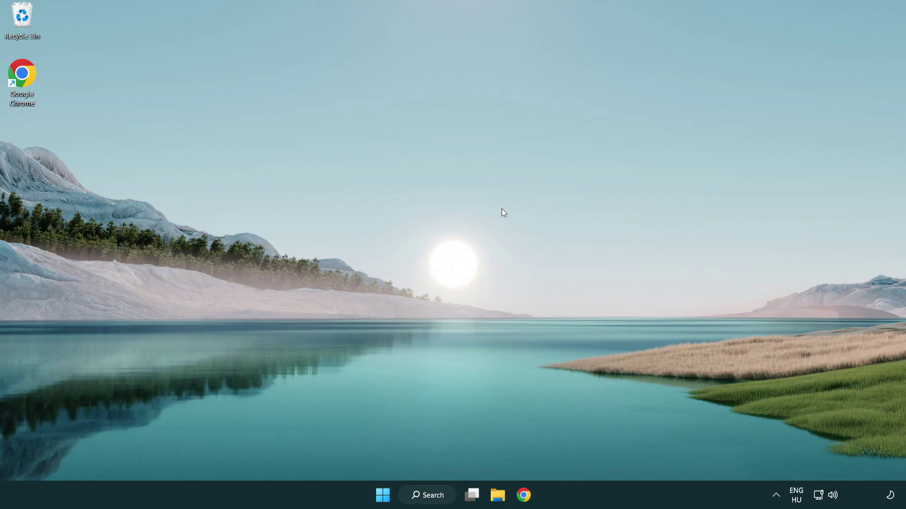
{"action": "left_click", "coordinate": [422, 494]}
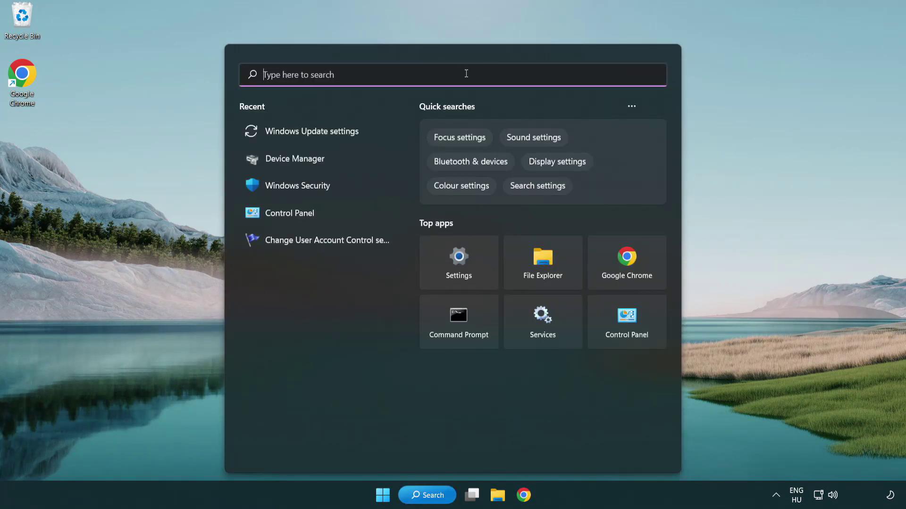
{"action": "type", "text": "cmd"}
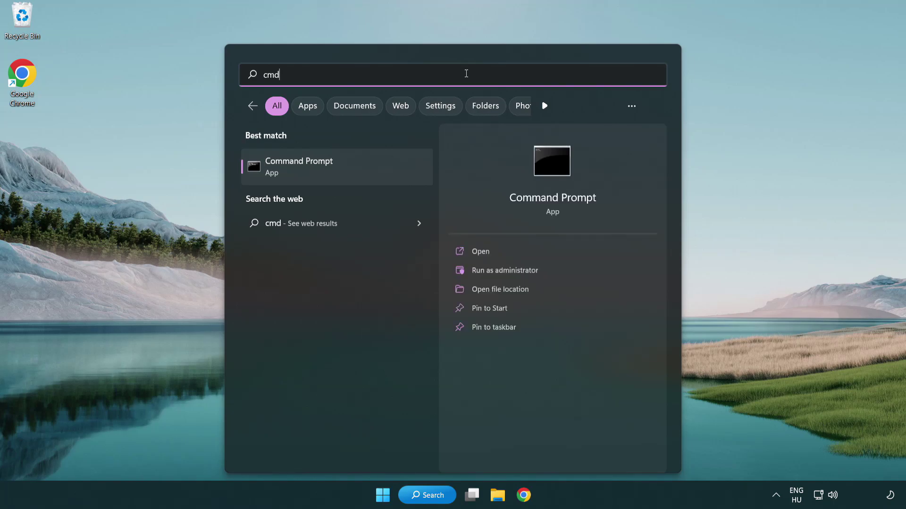
{"action": "right_click", "coordinate": [347, 168]}
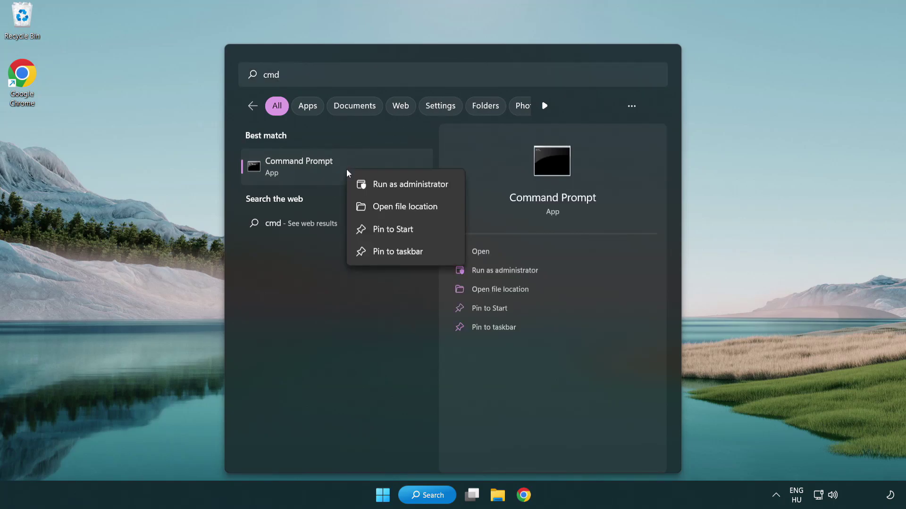
{"action": "left_click", "coordinate": [409, 189]}
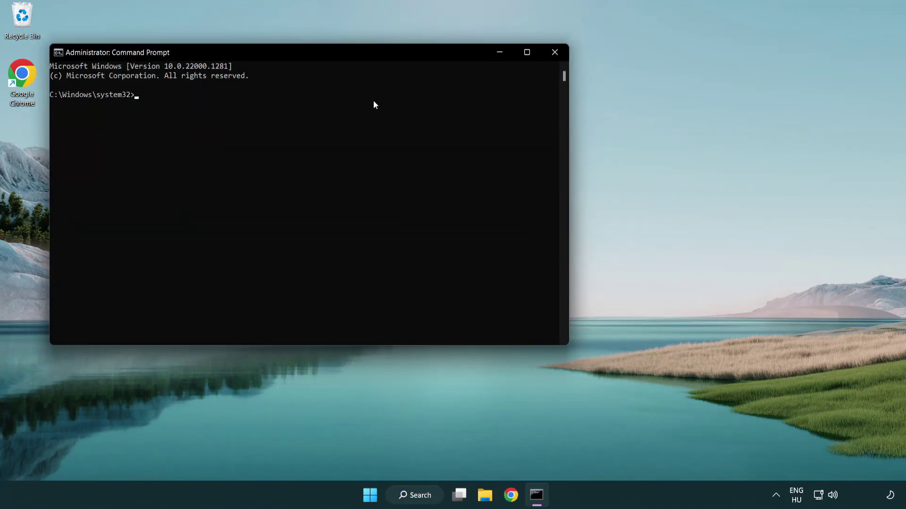
Step: Centre the Command Prompt window and run sfc /scannow
{"action": "left_click_drag", "start_coordinate": [323, 54], "coordinate": [457, 93]}
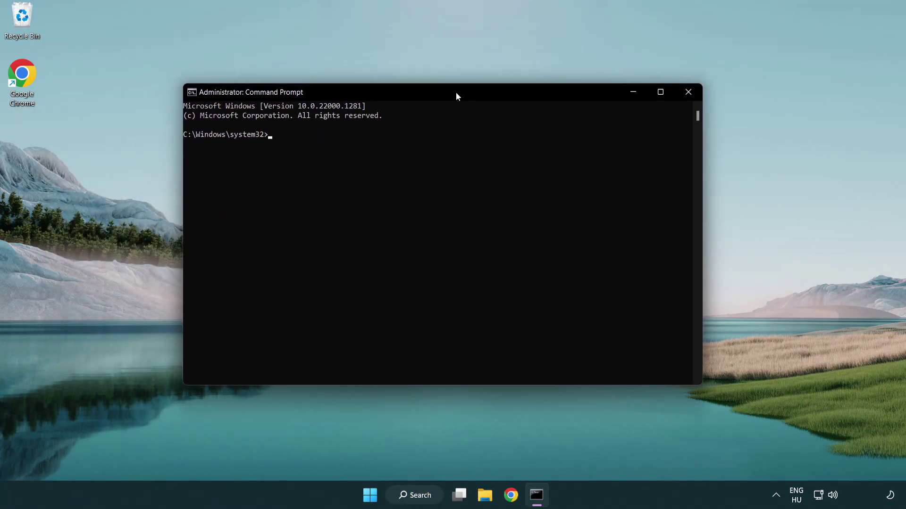
{"action": "type", "text": "sfc /scannow"}
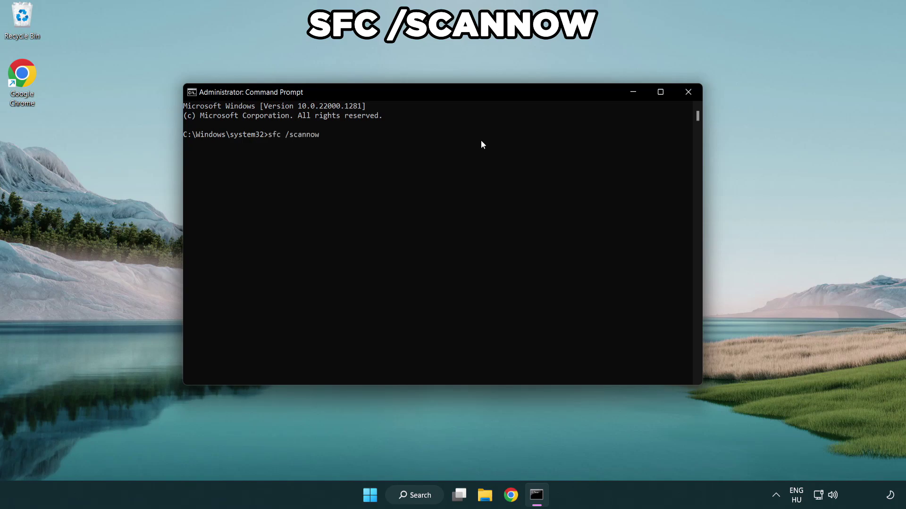
{"action": "key", "text": "Return"}
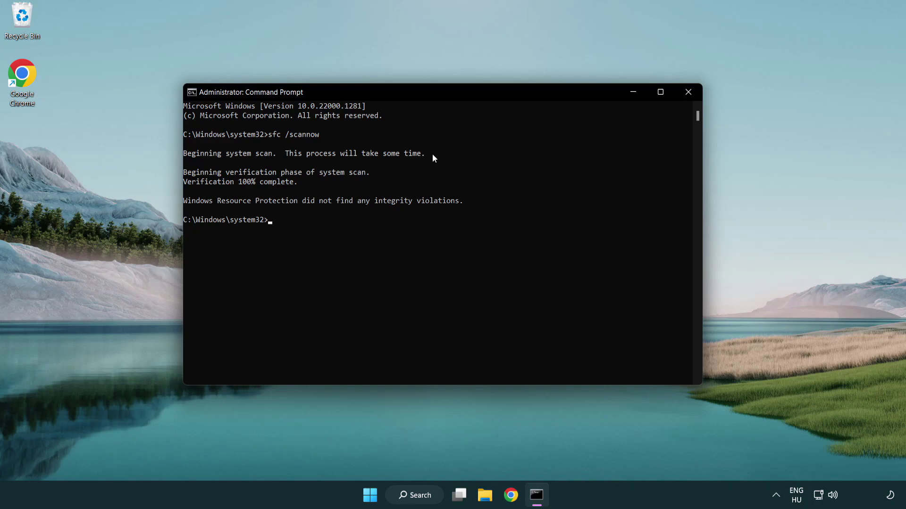
Step: Close Command Prompt and bring up the Start menu's Sleep, Shut down and Restart options
{"action": "left_click", "coordinate": [689, 93]}
{"action": "left_click", "coordinate": [376, 501]}
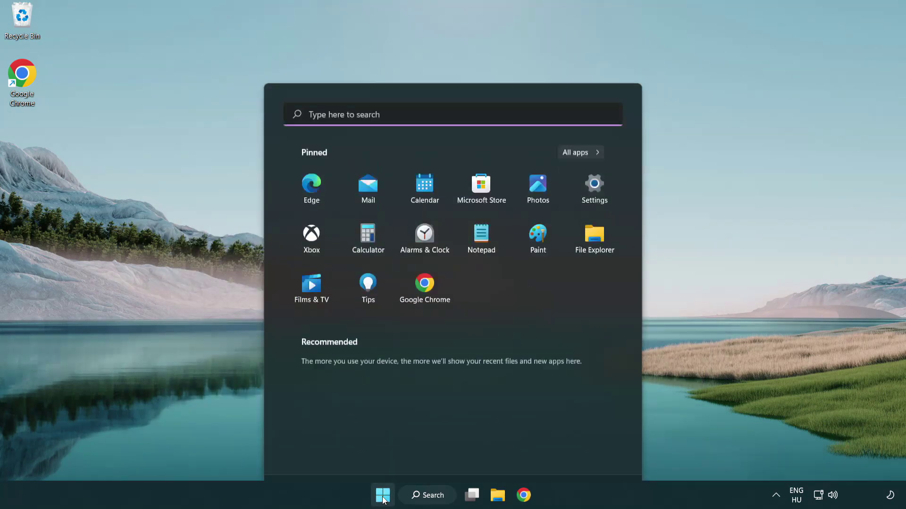
{"action": "left_click", "coordinate": [603, 453]}
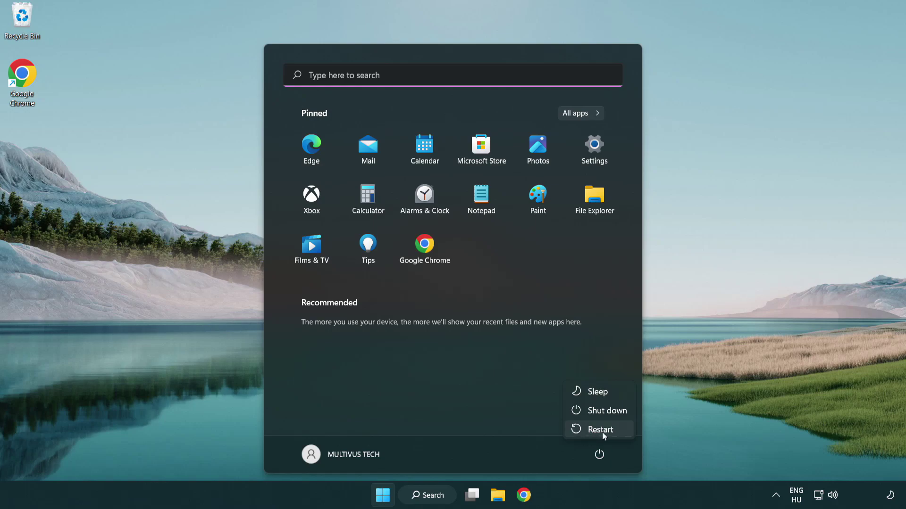